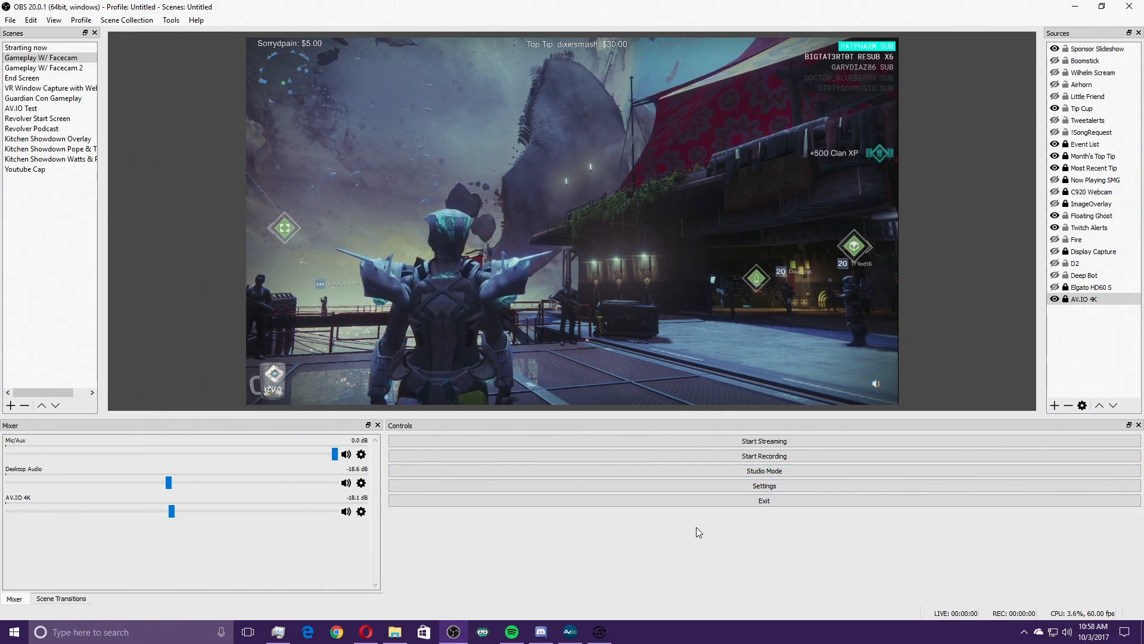
- Review the Twitch service, server and stream key settings, and look up the Stream Key entry in the Twitch dashboard in Opera
left_click(788, 487)
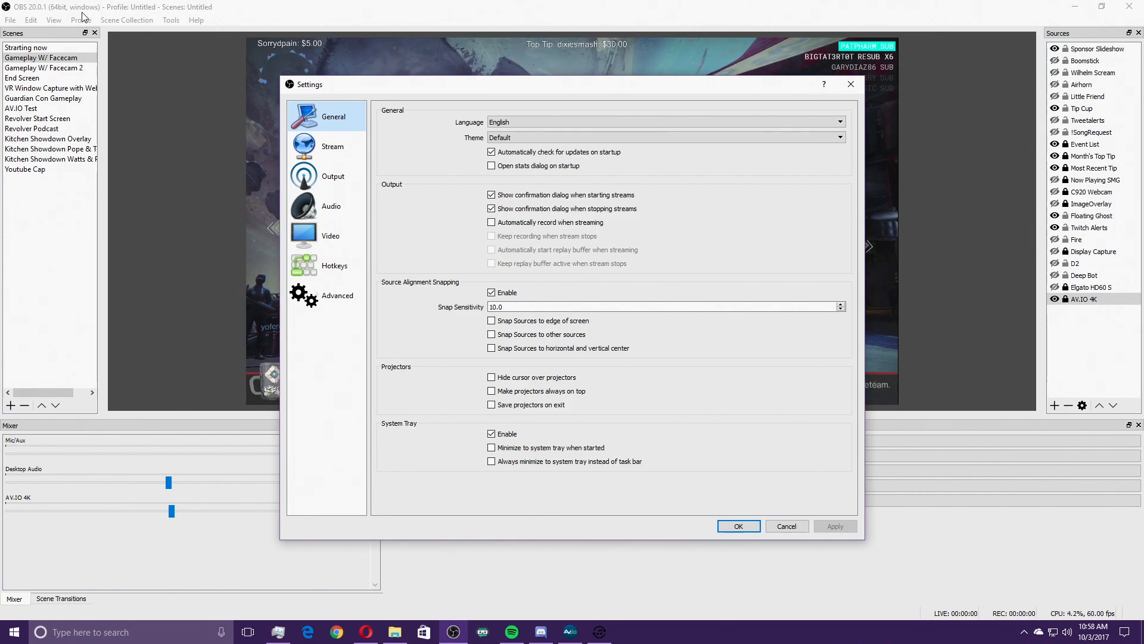
left_click(330, 146)
left_click(525, 191)
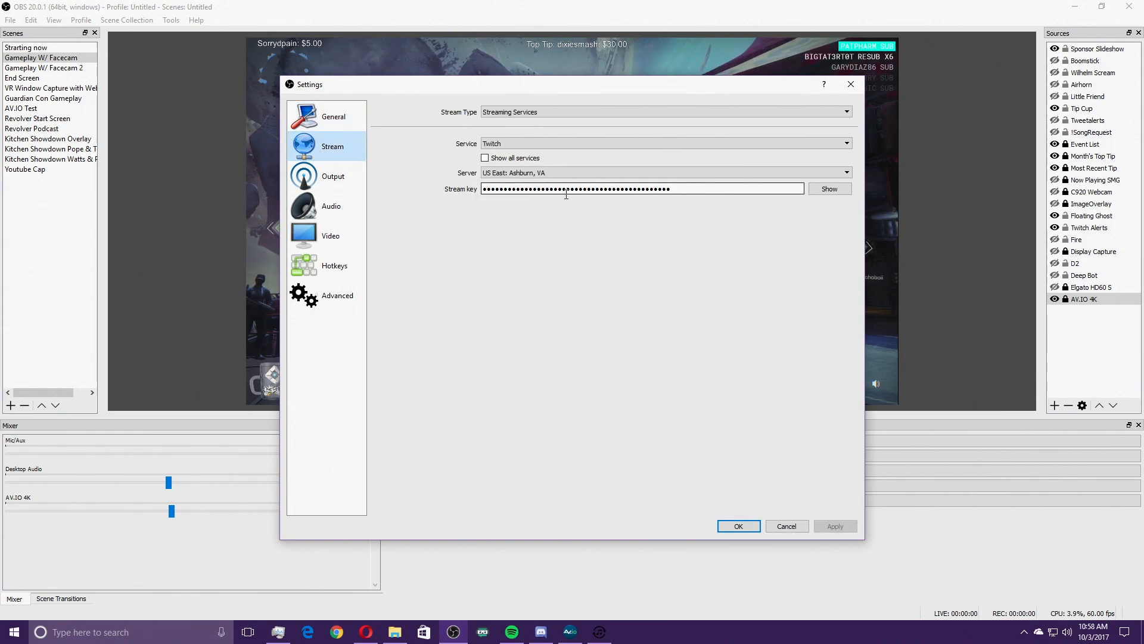
left_click(365, 632)
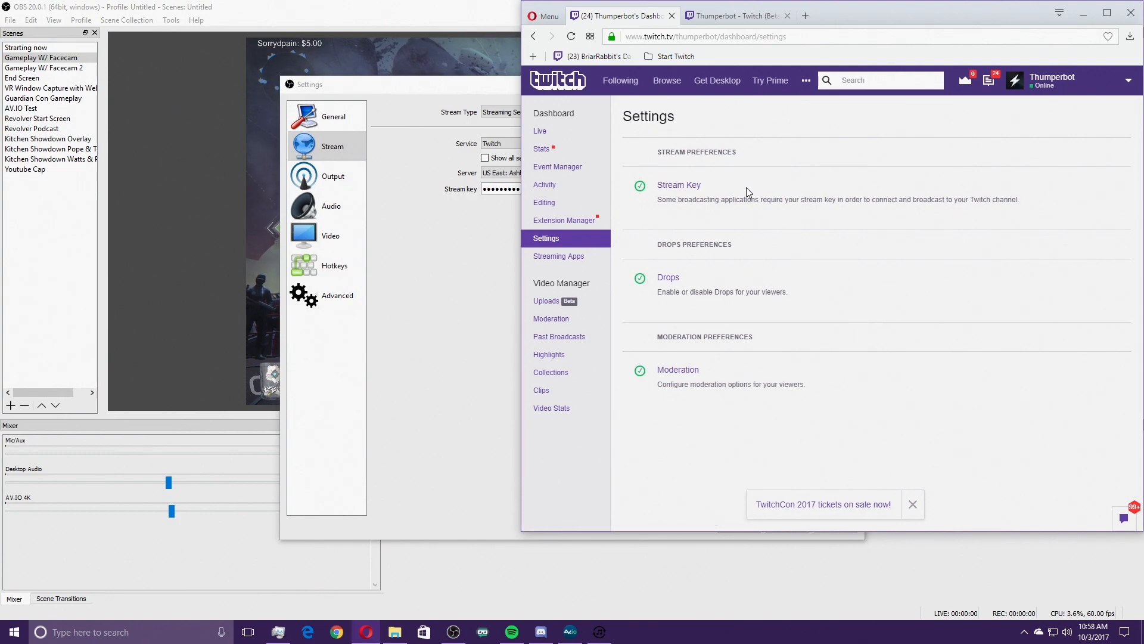
left_click(453, 266)
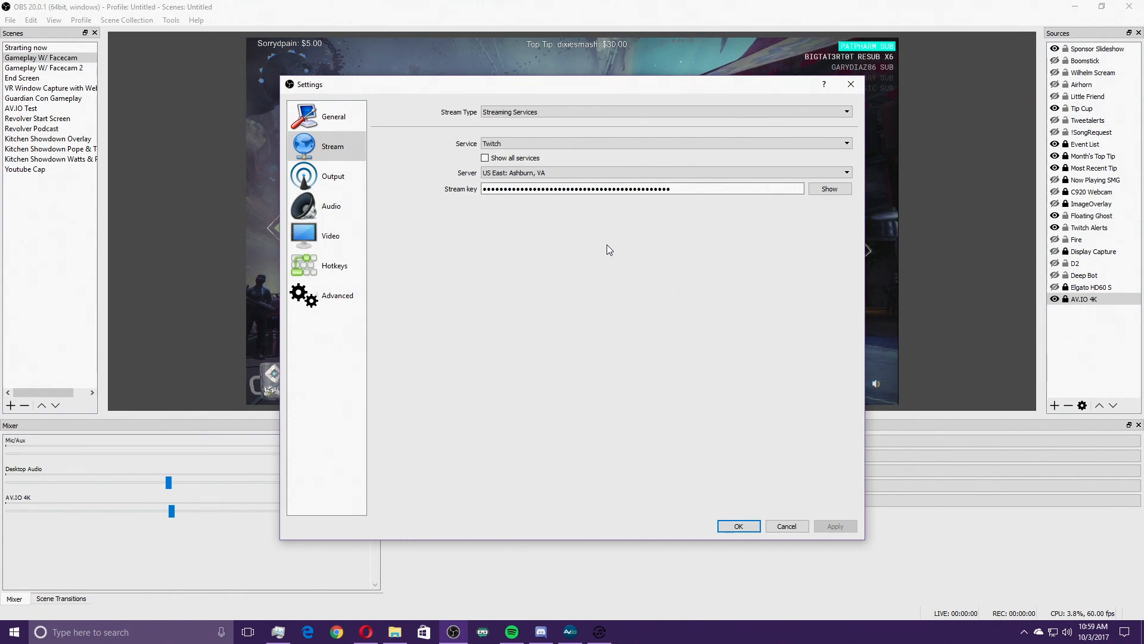
- Examine the output settings, comparing the Simple output mode with Advanced and ending on Advanced
left_click(333, 177)
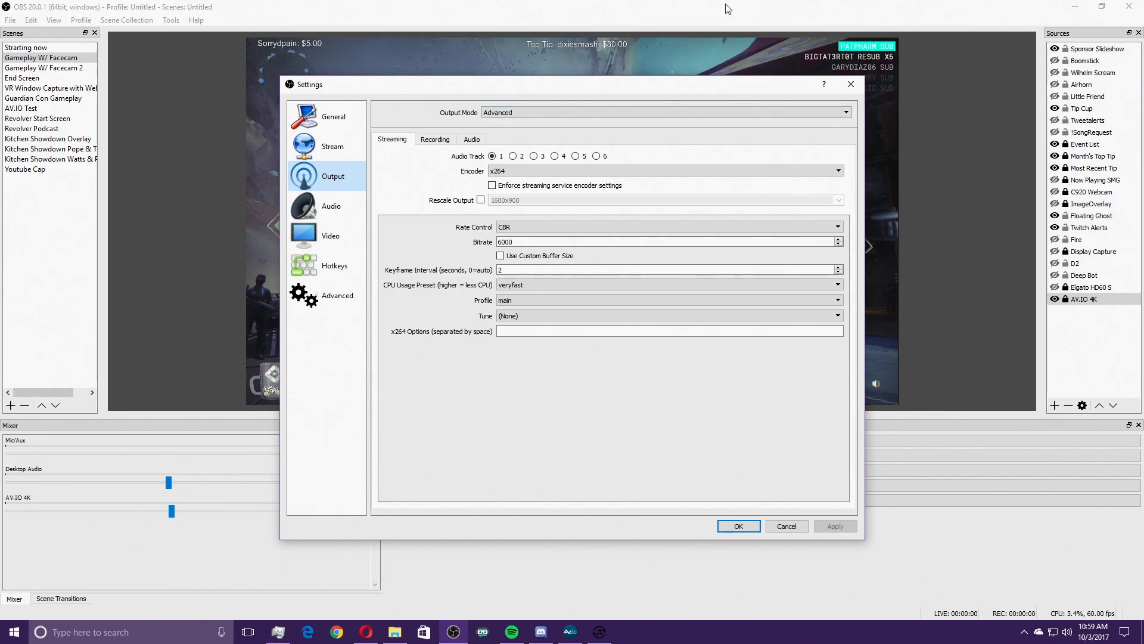
left_click(797, 527)
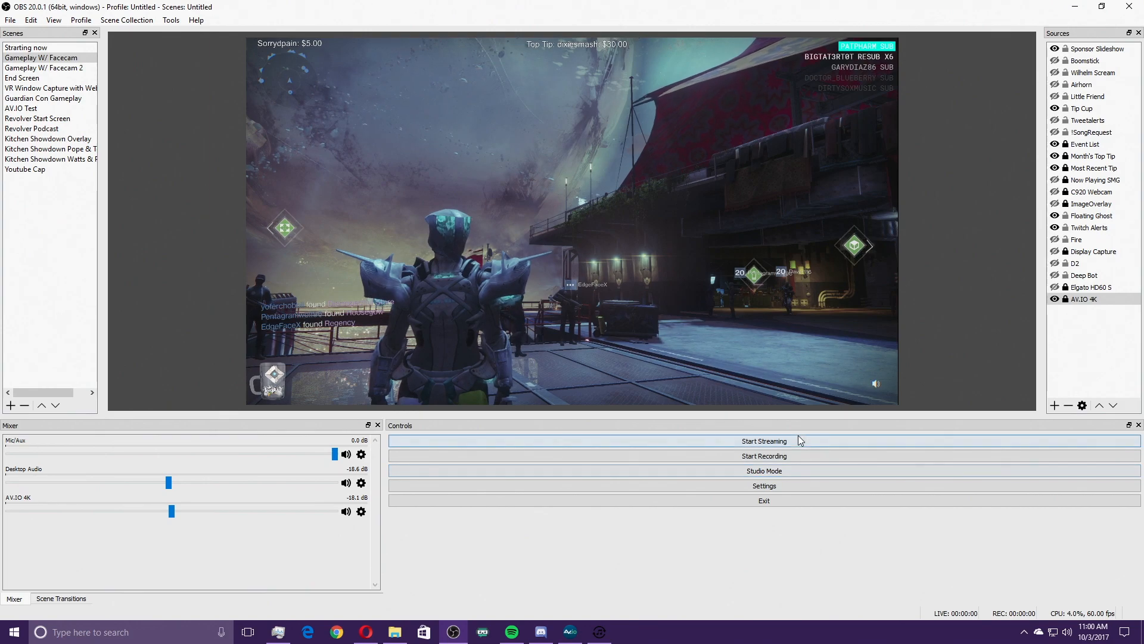
left_click(782, 484)
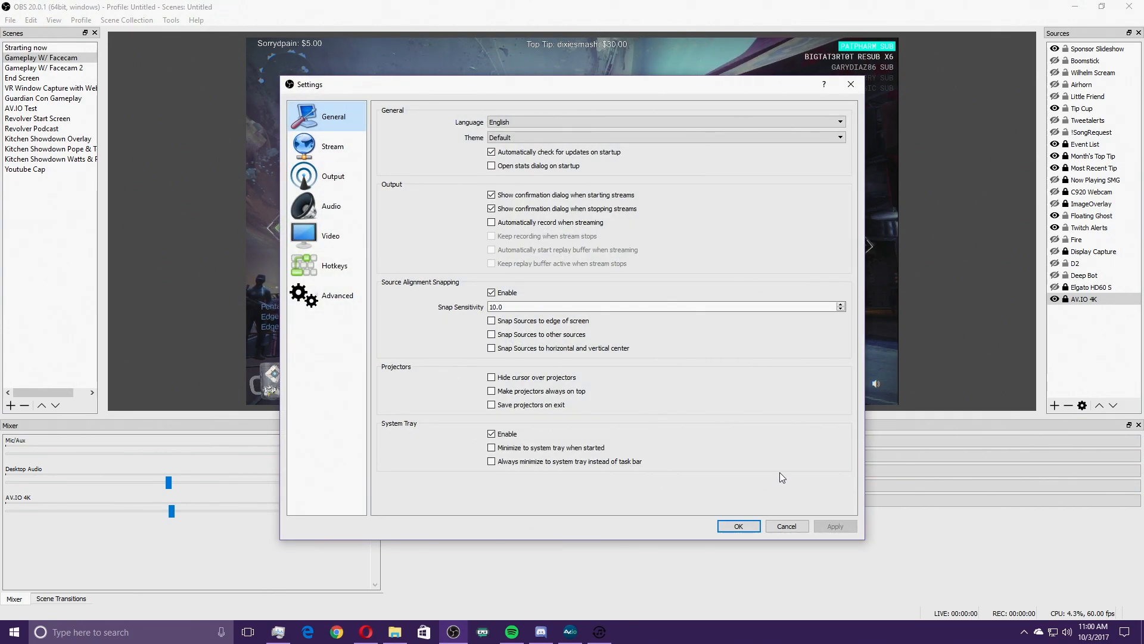
left_click(330, 180)
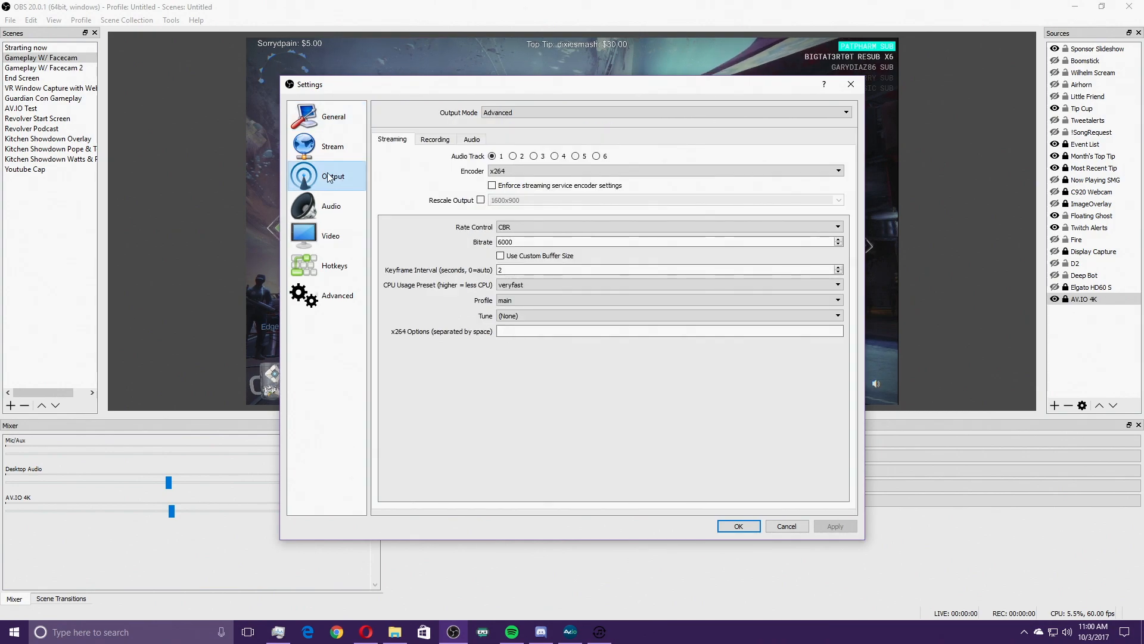
left_click(533, 116)
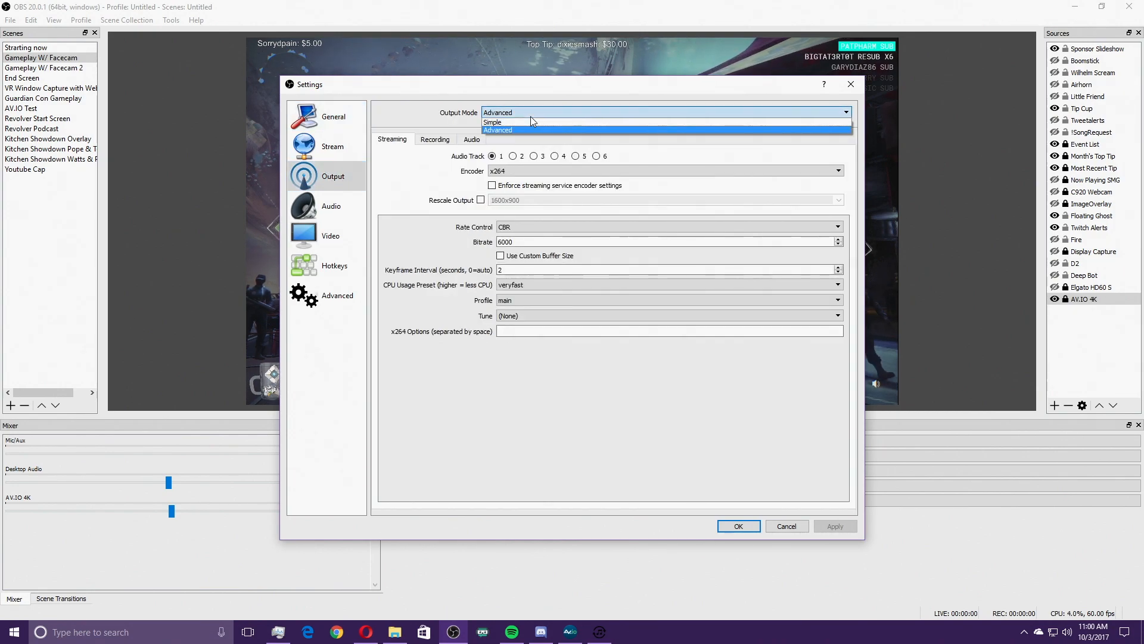
left_click(509, 121)
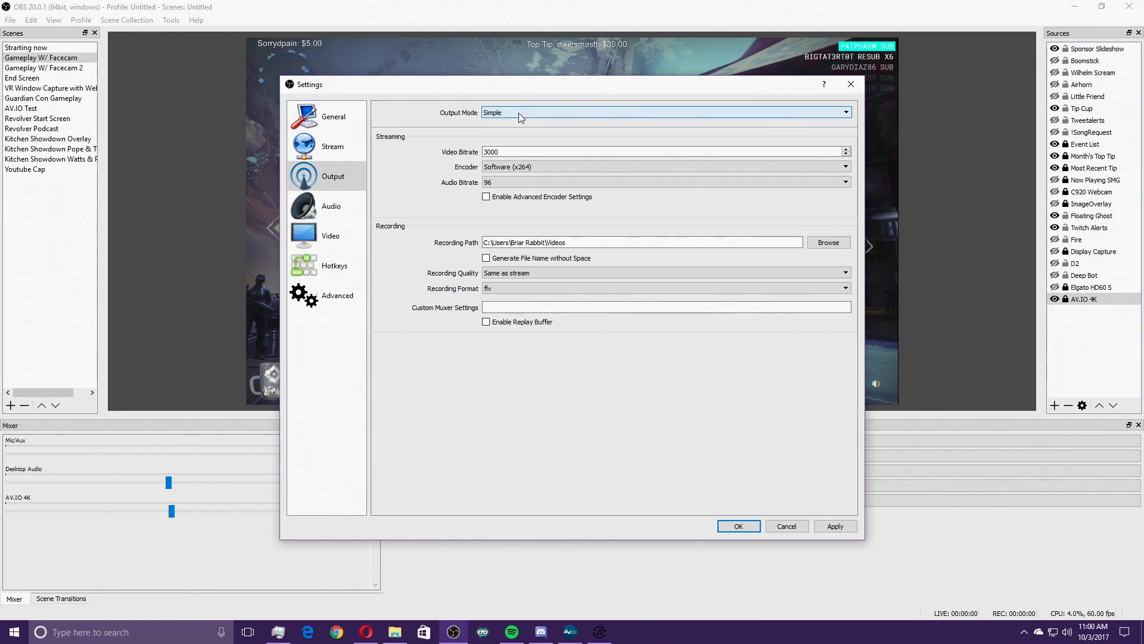
left_click(518, 112)
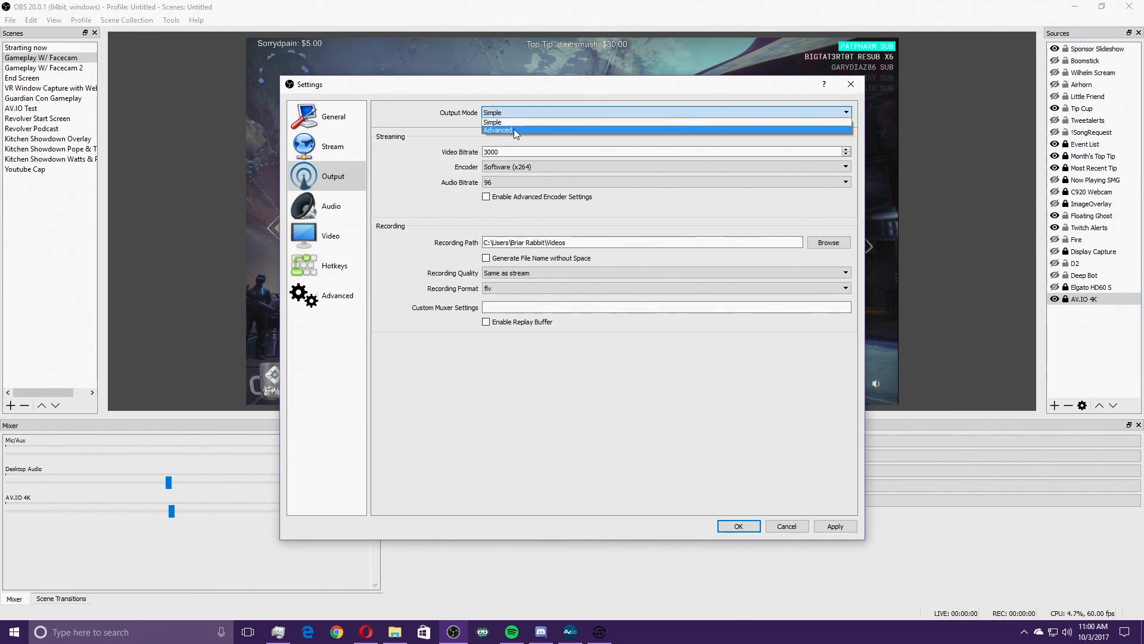
left_click(514, 129)
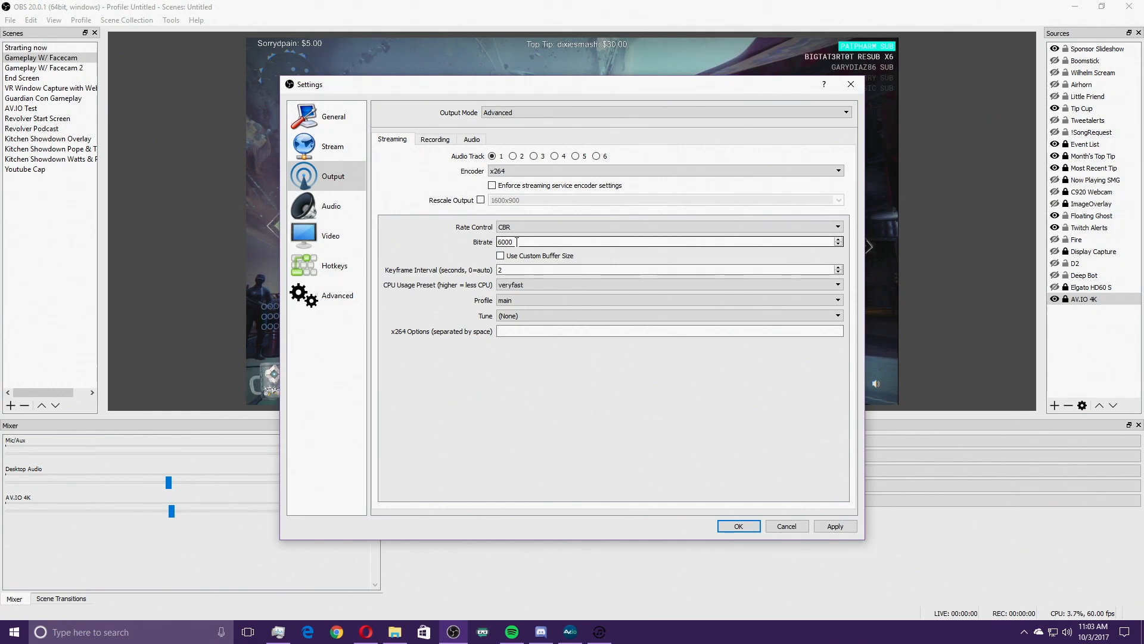
- Review the keyframe interval and CPU usage presets for the streaming encoder, and select the veryfast preset
left_click(512, 268)
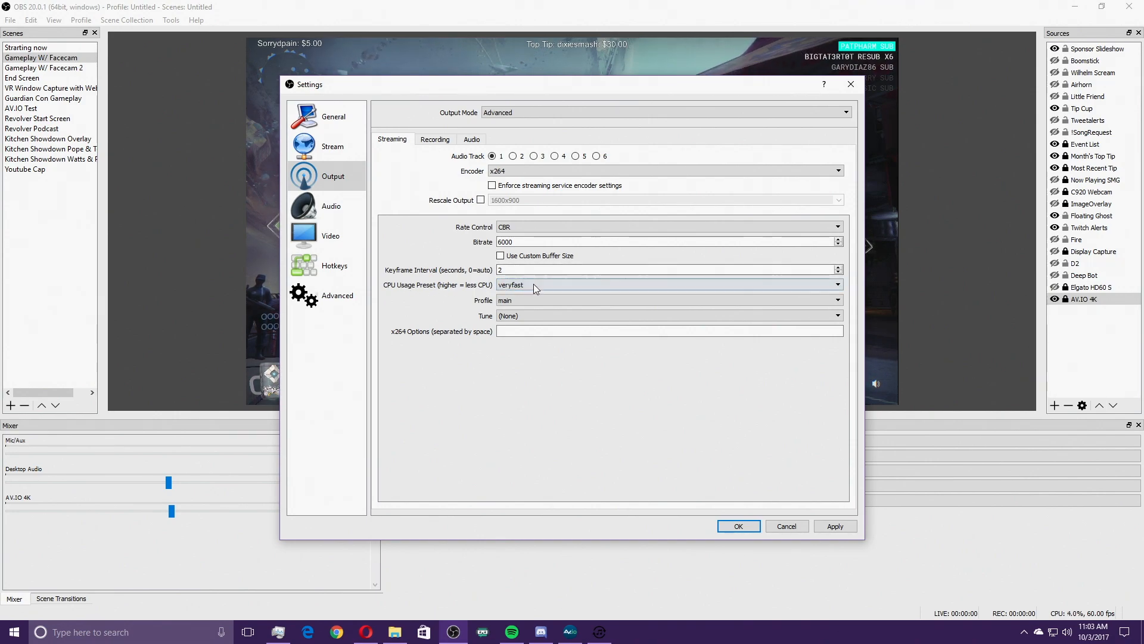
left_click(562, 283)
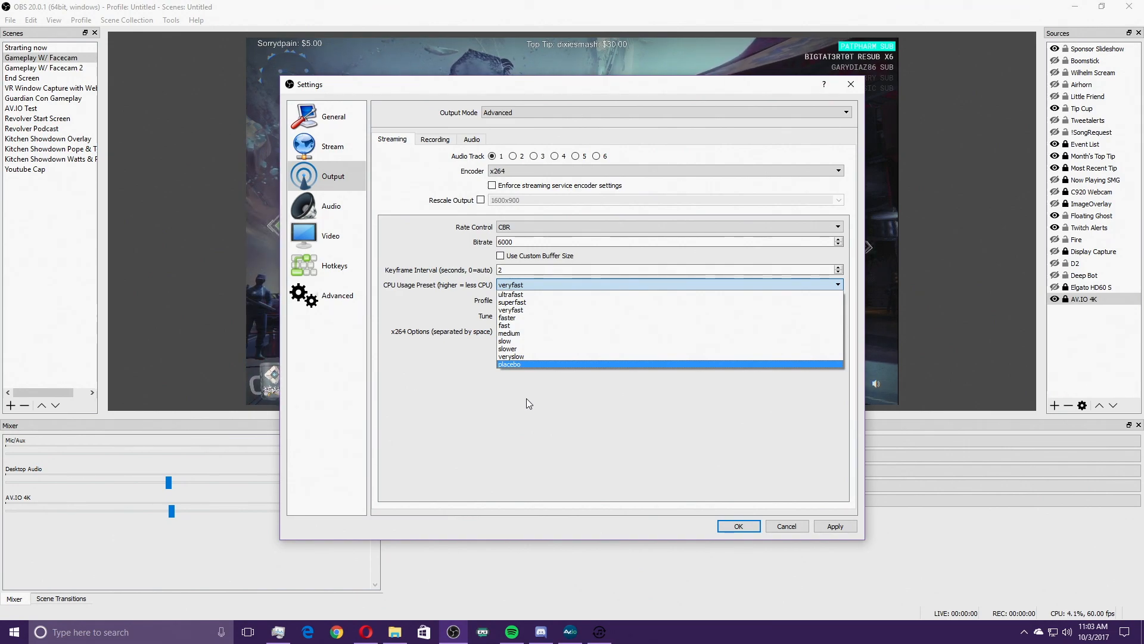
left_click(531, 311)
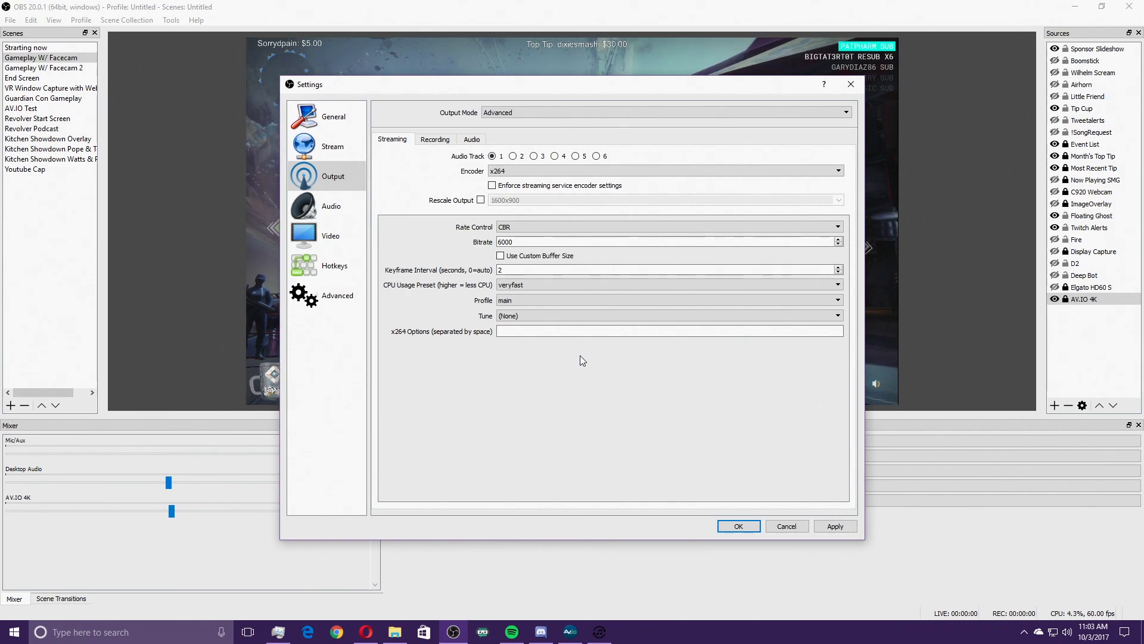
left_click(652, 287)
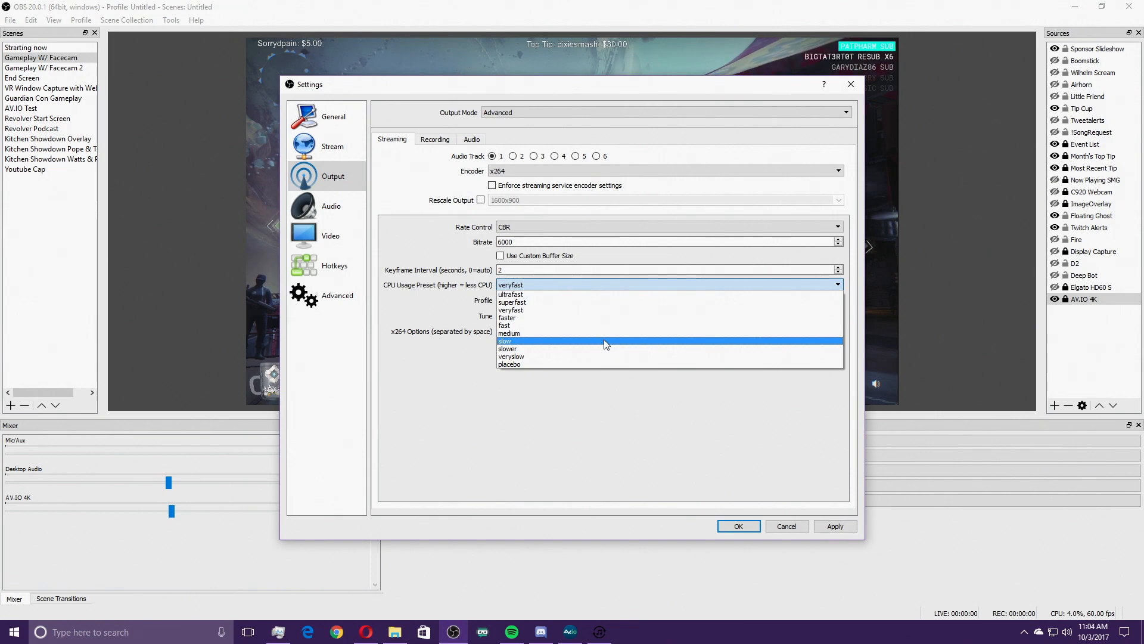
left_click(544, 310)
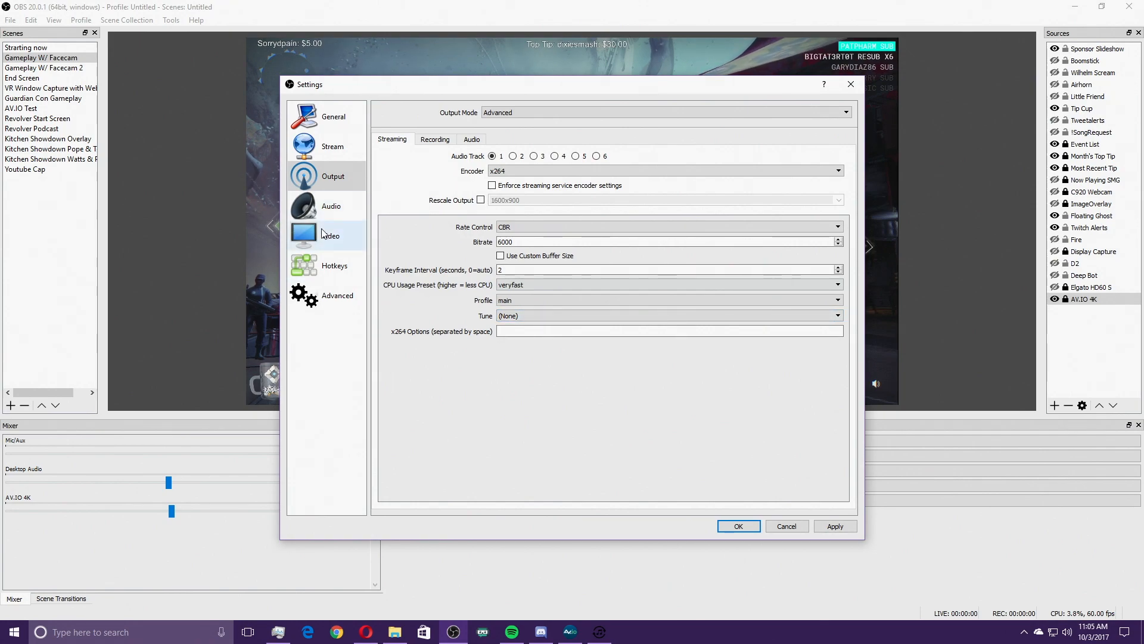
- Check the audio settings and video resolutions, and select Lanczos (Sharpened scaling, 32 samples) as the downscale filter
left_click(346, 213)
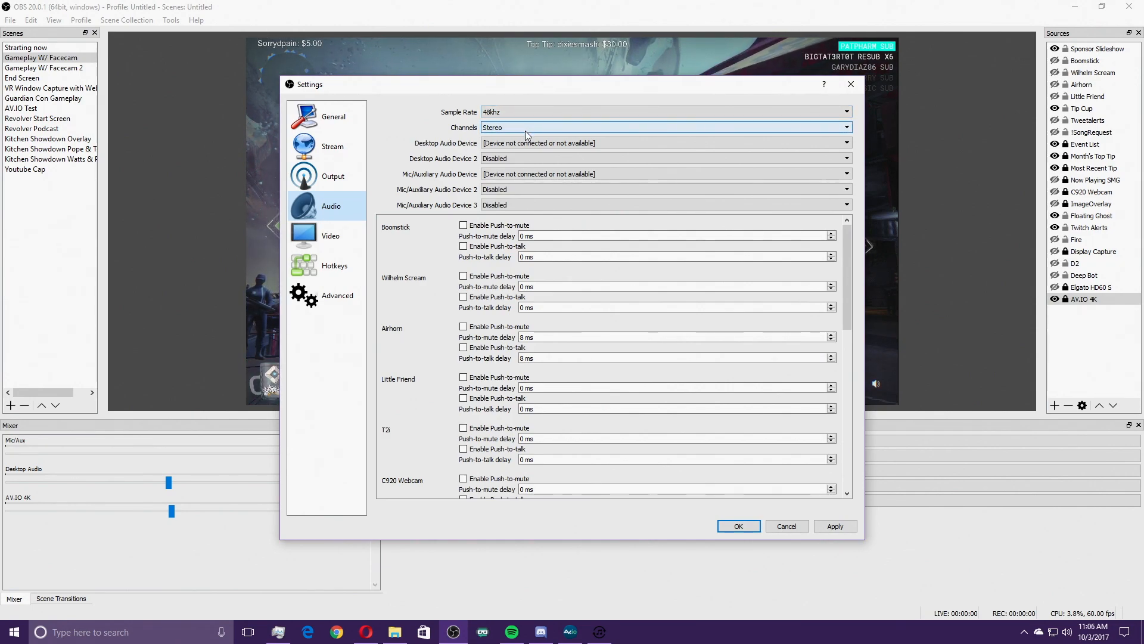
left_click(333, 239)
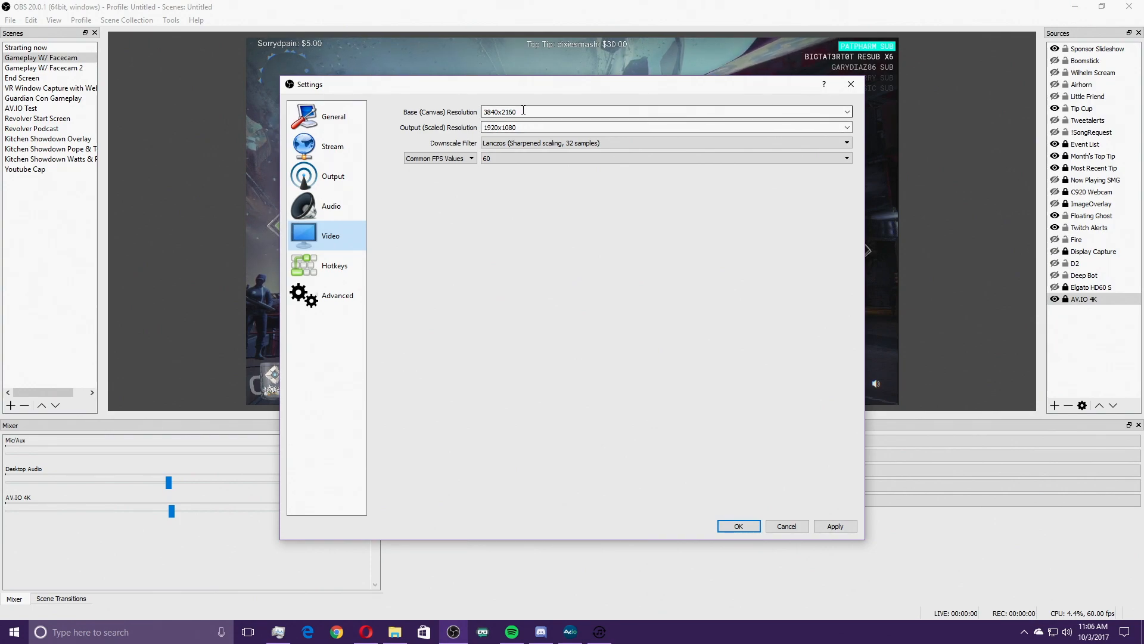
left_click_drag(568, 86, 561, 130)
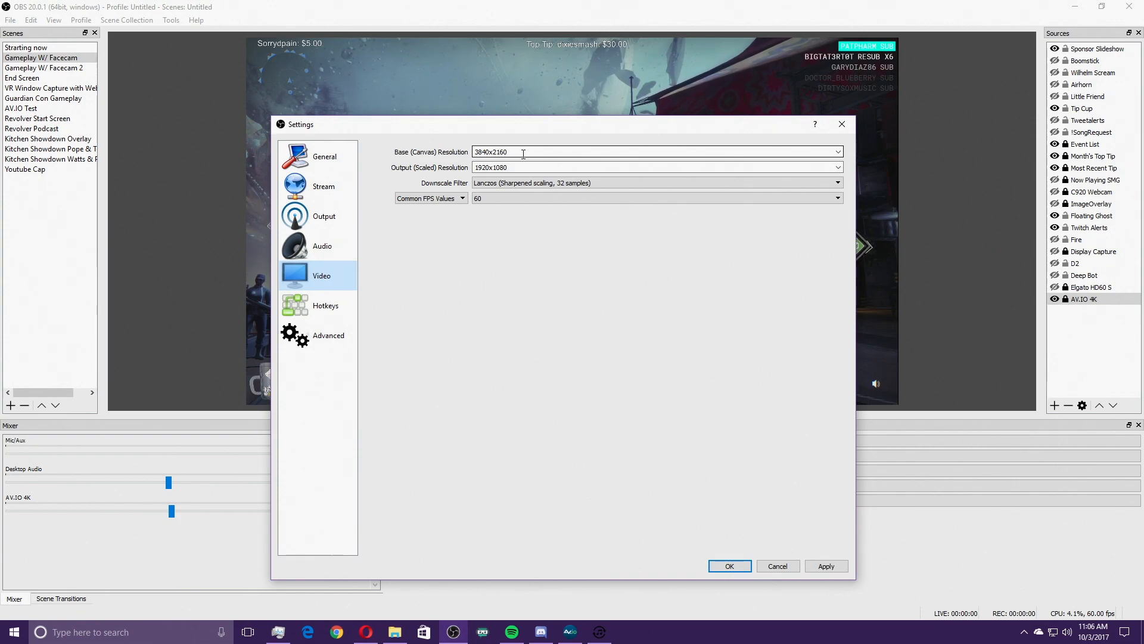
left_click_drag(504, 128, 580, 103)
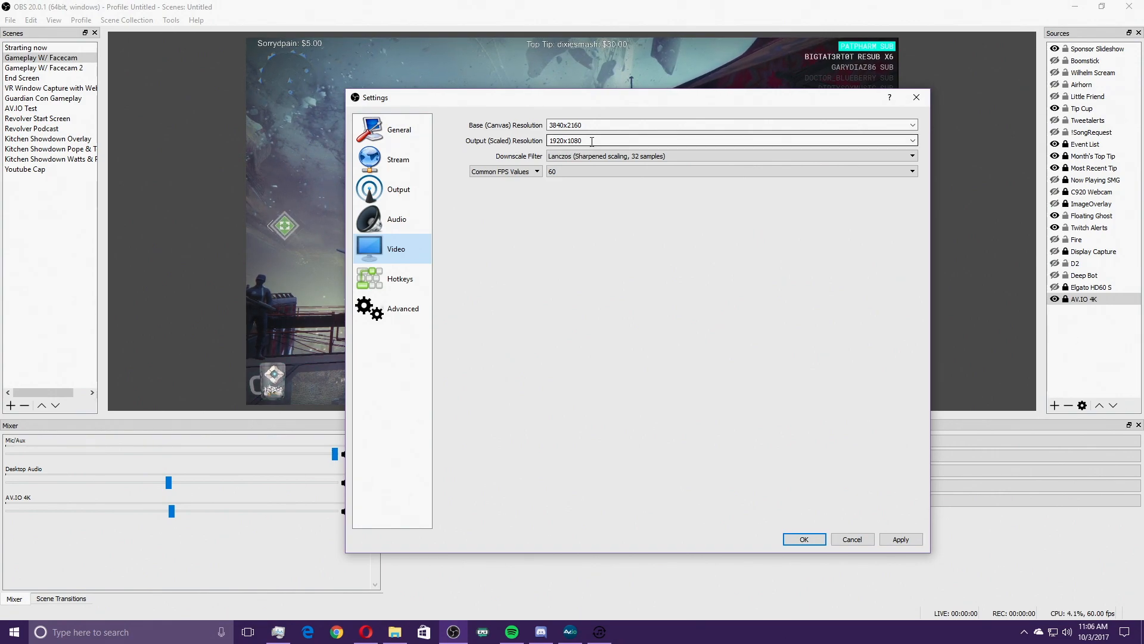
left_click(911, 157)
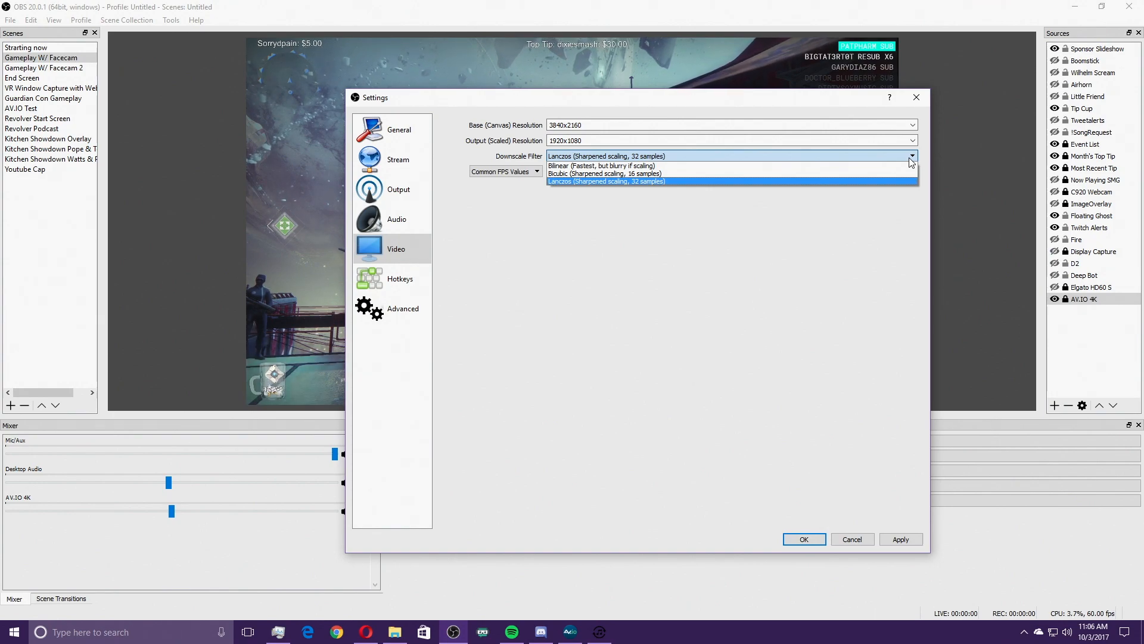
left_click(689, 183)
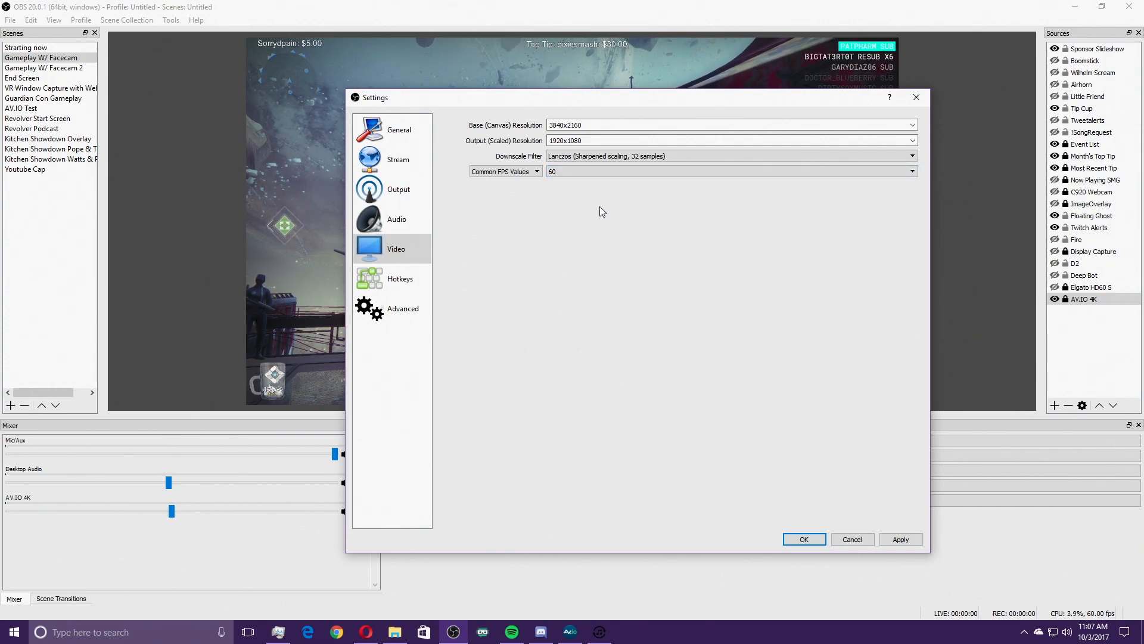
- Compare the streaming bitrate in the output settings with the canvas and scaled resolutions in the video settings
left_click_drag(539, 100, 255, 87)
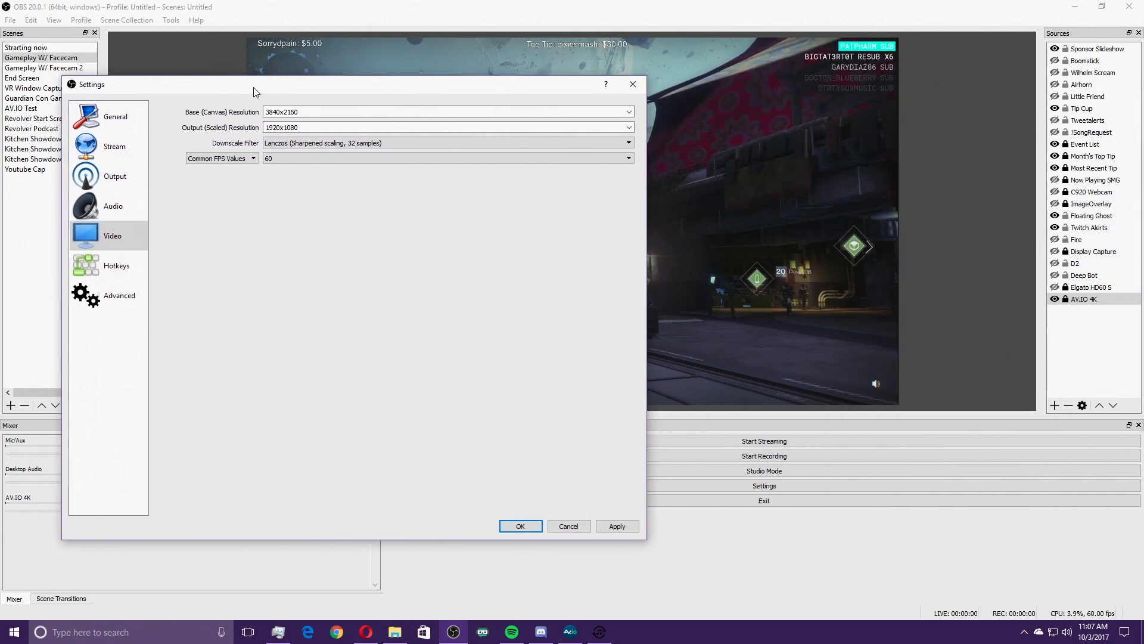
left_click_drag(370, 89, 622, 73)
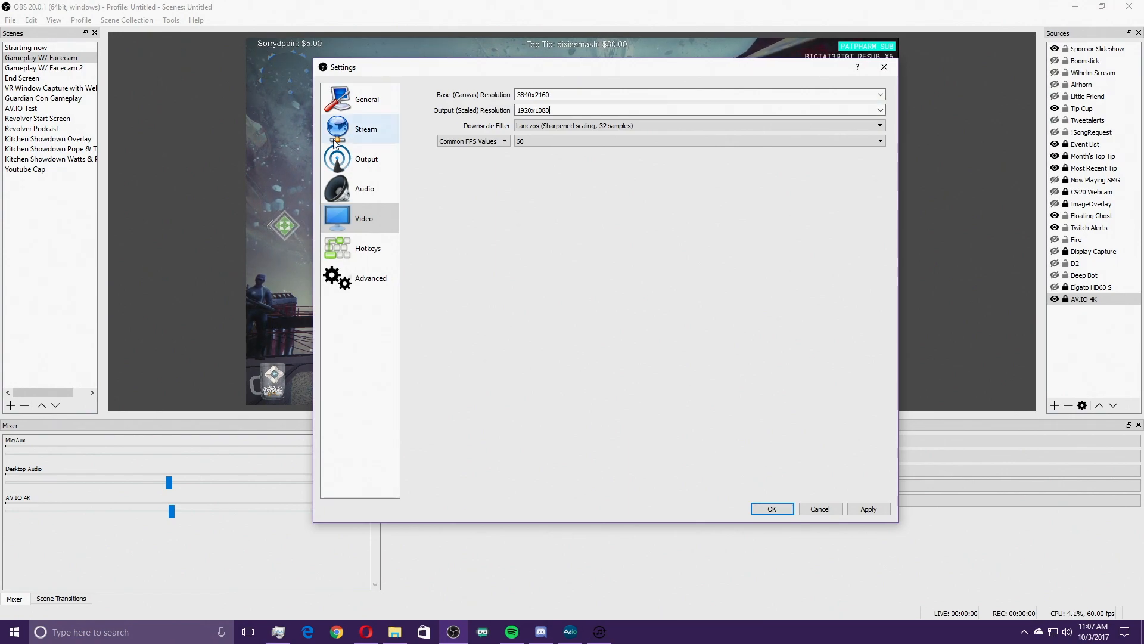
left_click(361, 159)
left_click(559, 224)
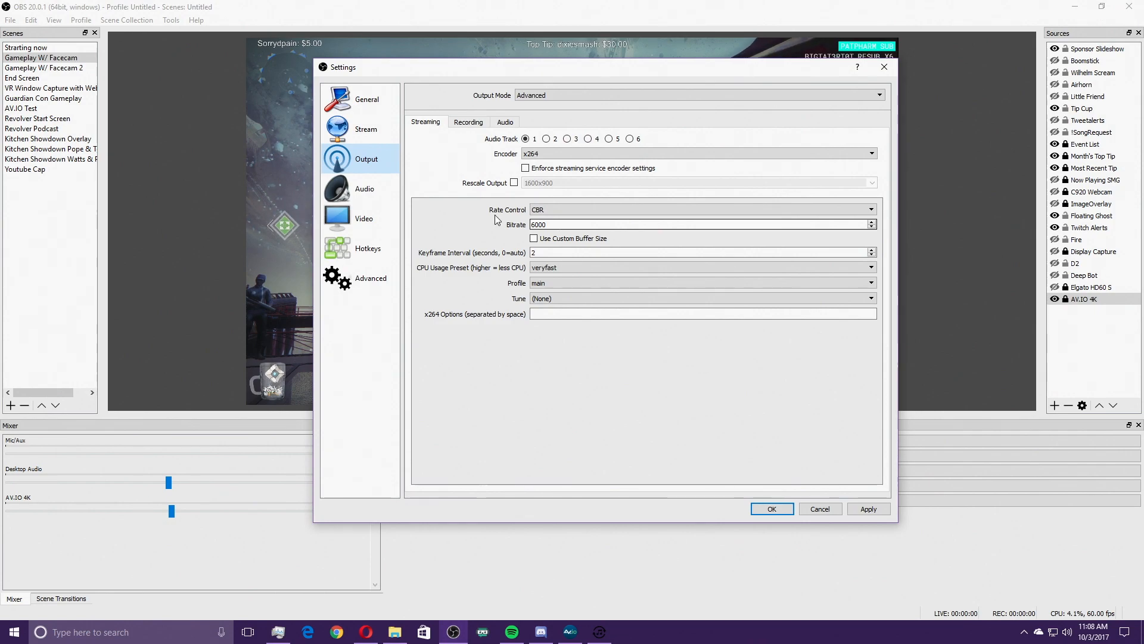
left_click(370, 222)
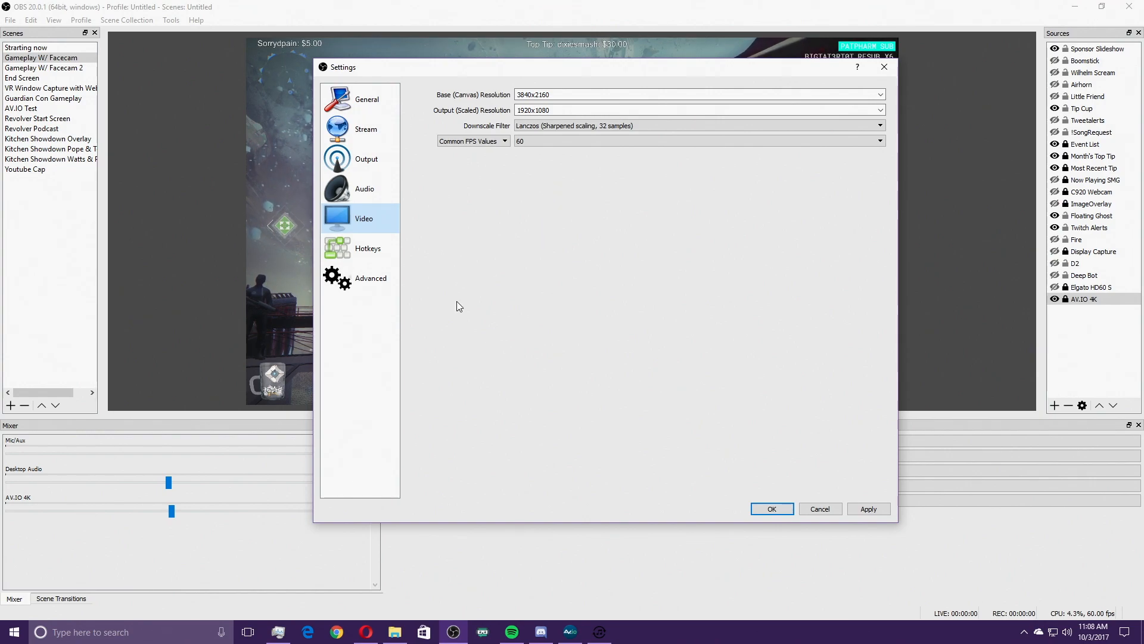
- Look through the hotkeys assigned to scene switching and to showing or hiding sources
left_click(377, 255)
scroll(637, 338, "down", 6)
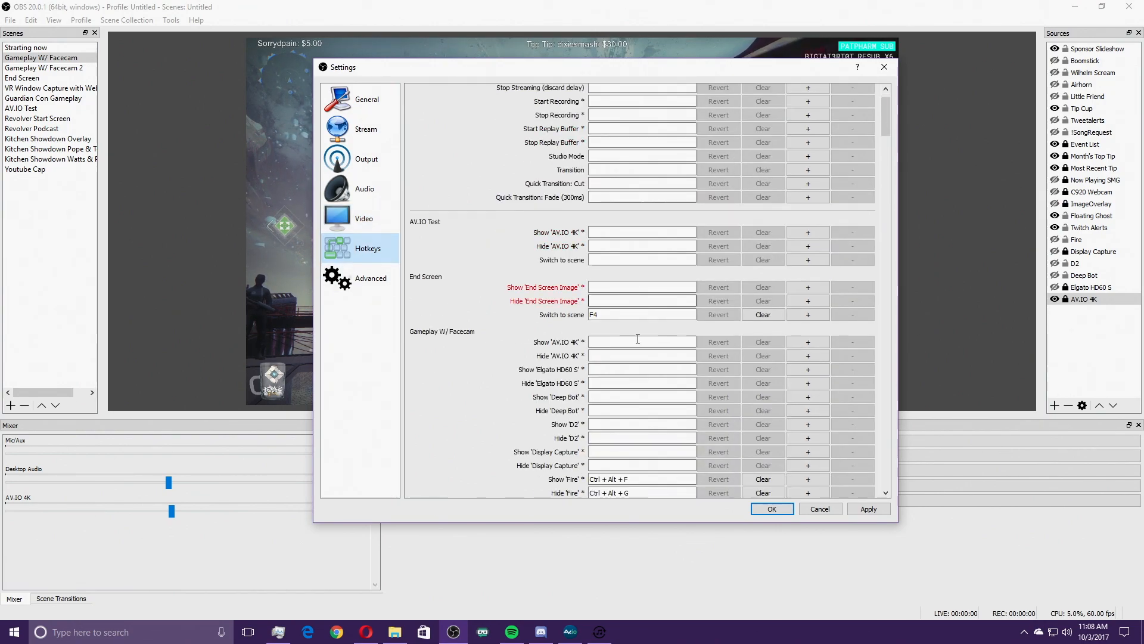
scroll(638, 338, "down", 10)
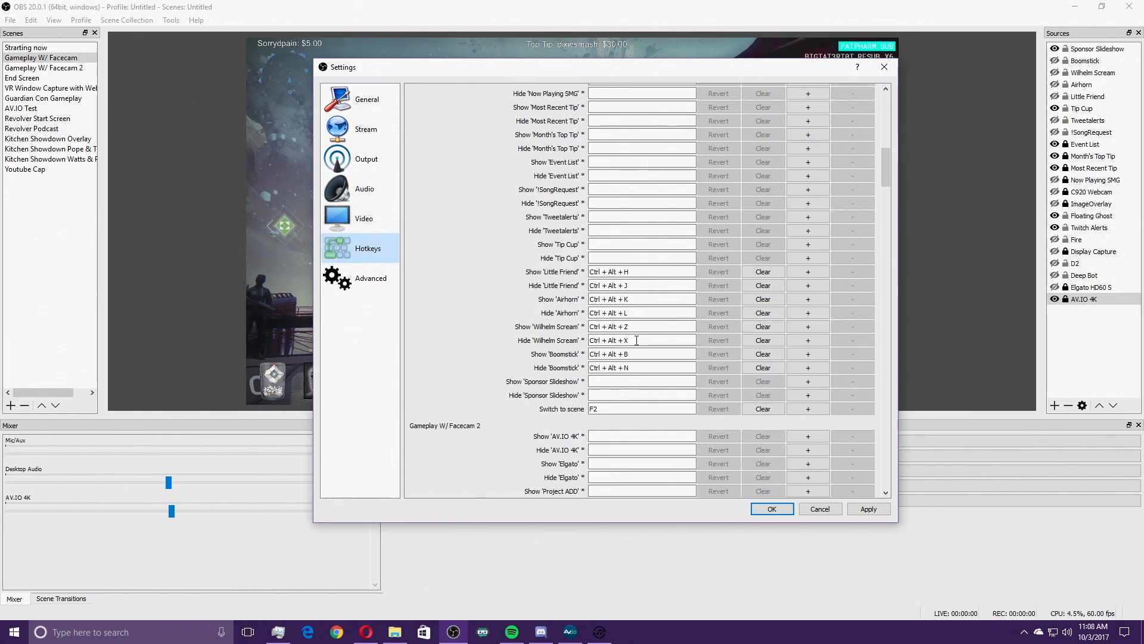
scroll(637, 340, "down", 10)
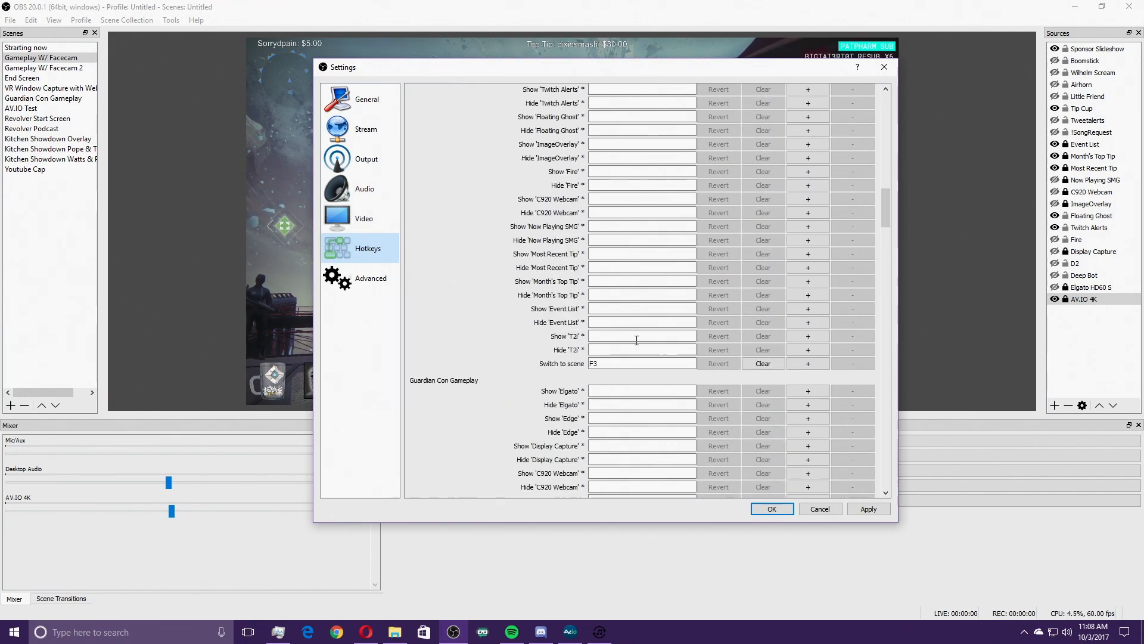
scroll(636, 340, "down", 2)
- Examine the advanced settings and the available process priority options
left_click(358, 278)
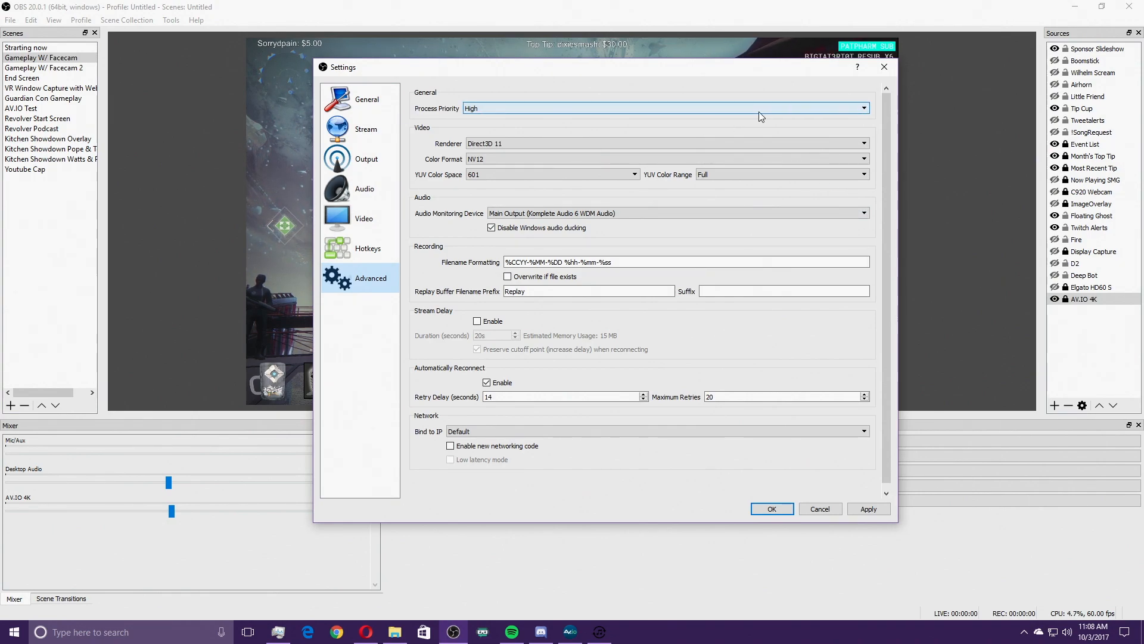
left_click(863, 109)
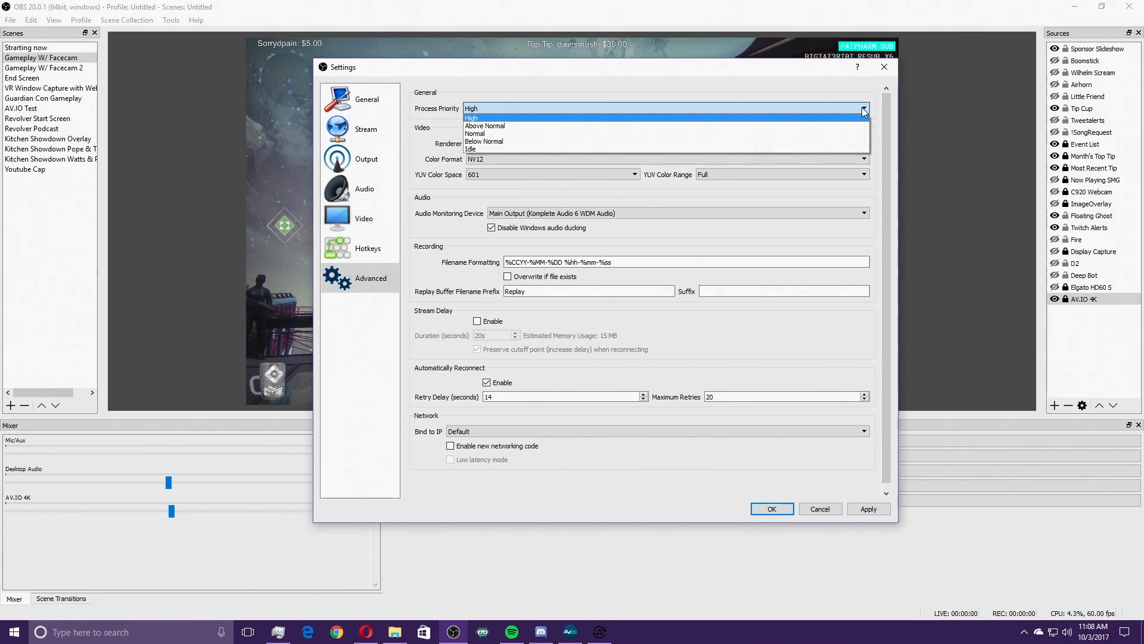
left_click(861, 108)
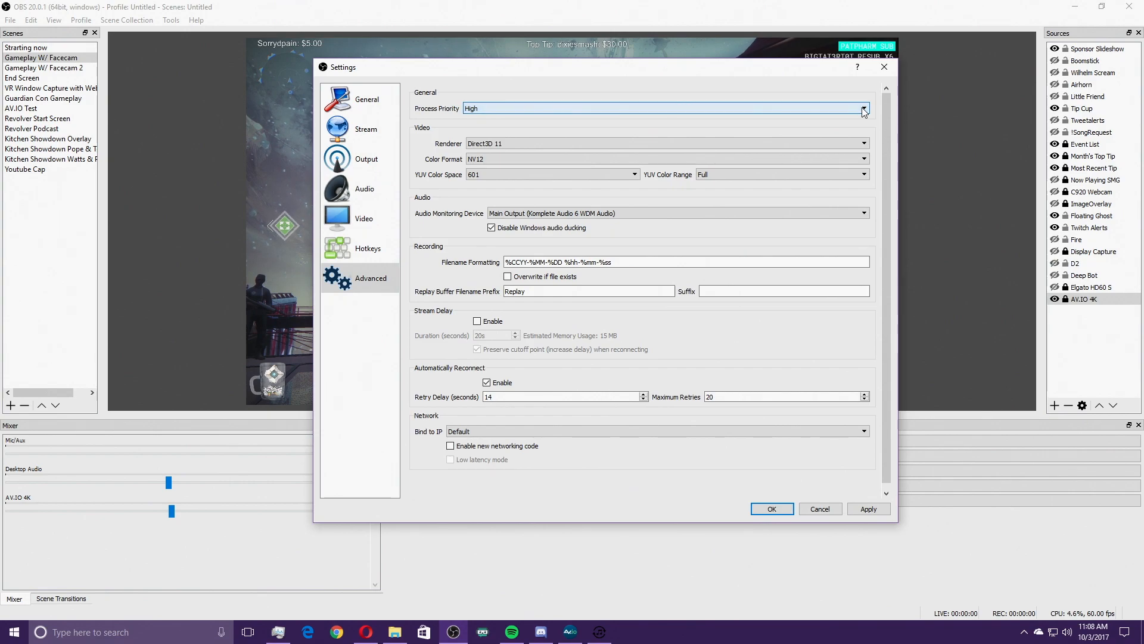
left_click(612, 107)
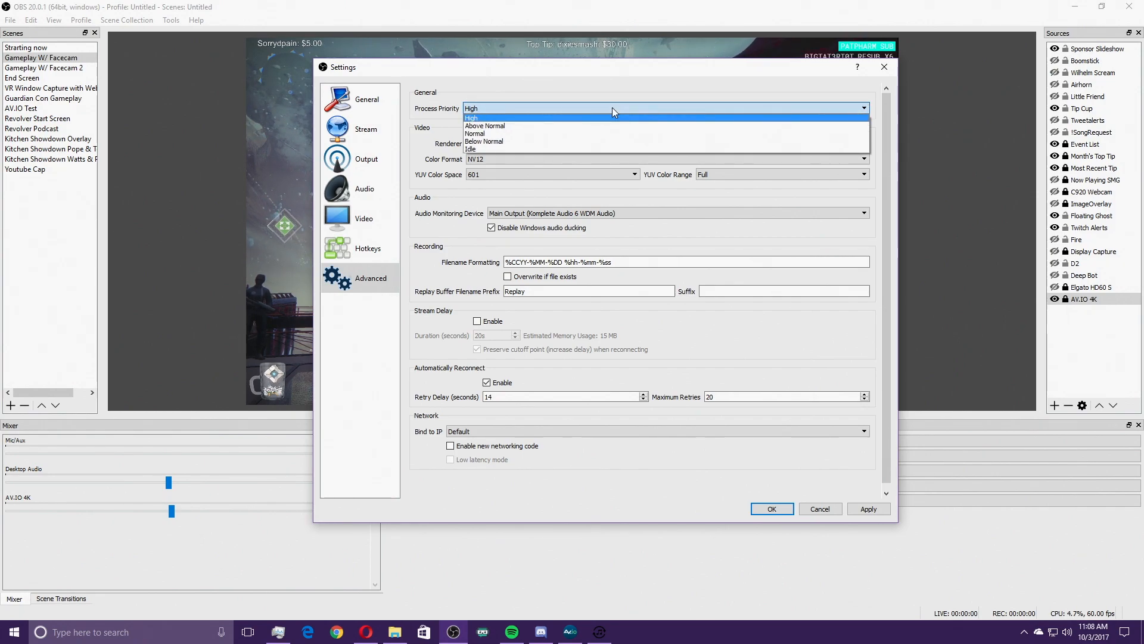
left_click(612, 108)
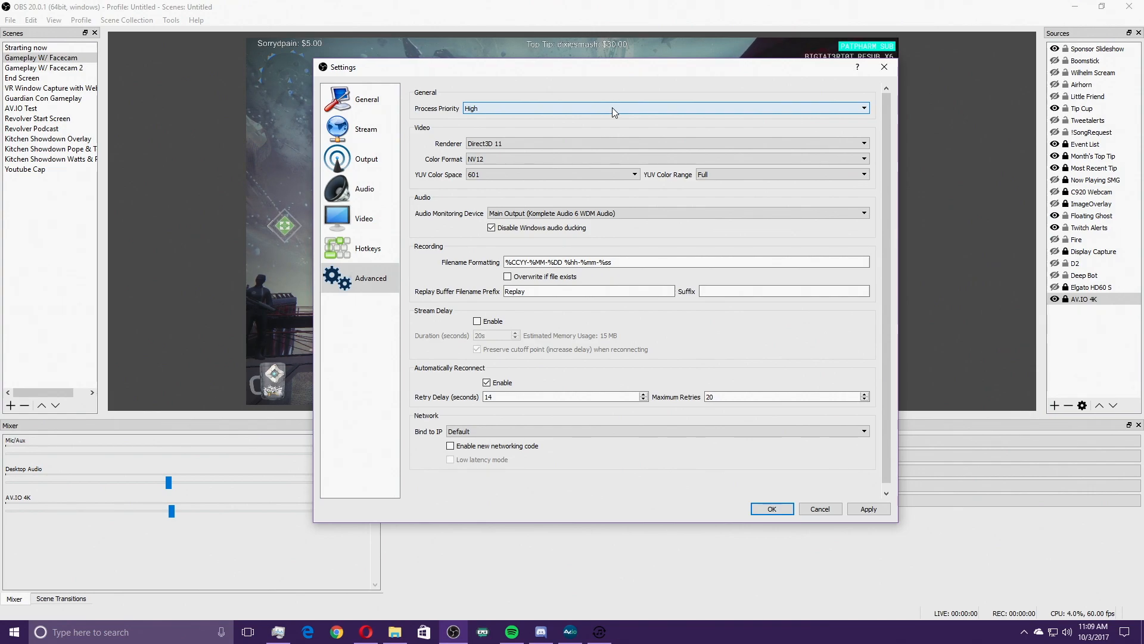
- Examine the renderer and color format options, and compare them with the CPU usage presets in the streaming output settings
left_click(864, 143)
left_click(866, 150)
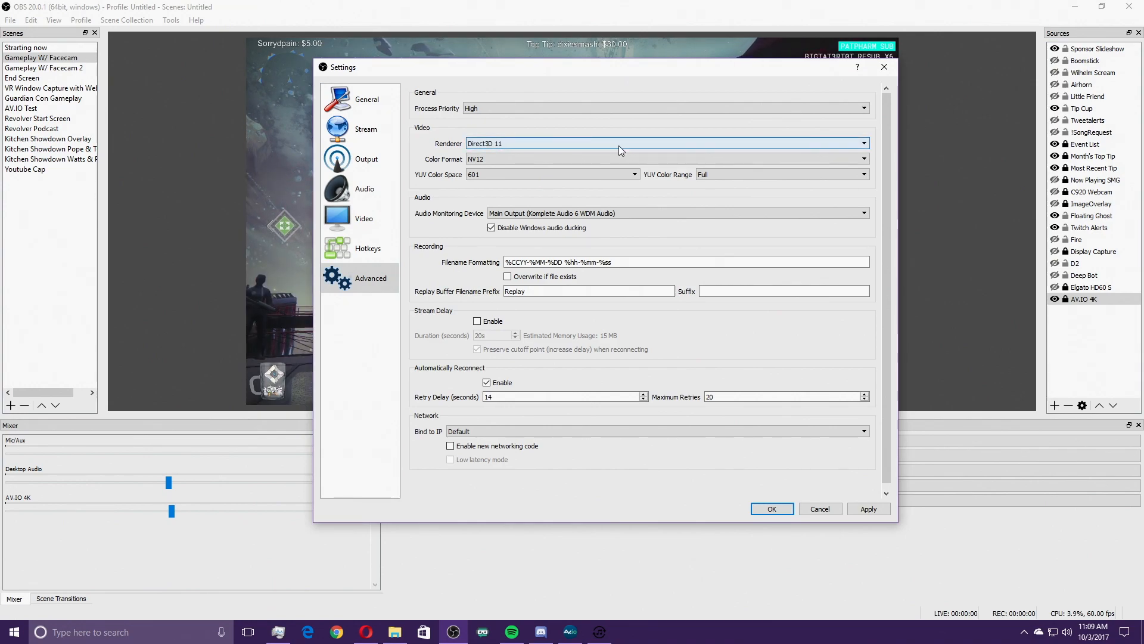
left_click(584, 157)
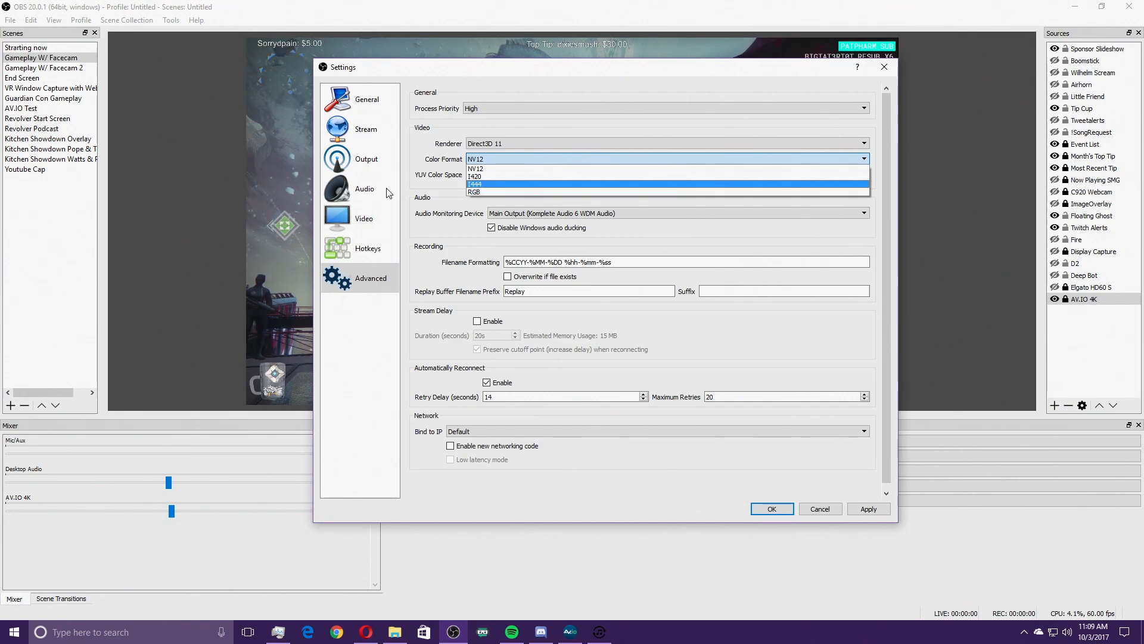
left_click(365, 161)
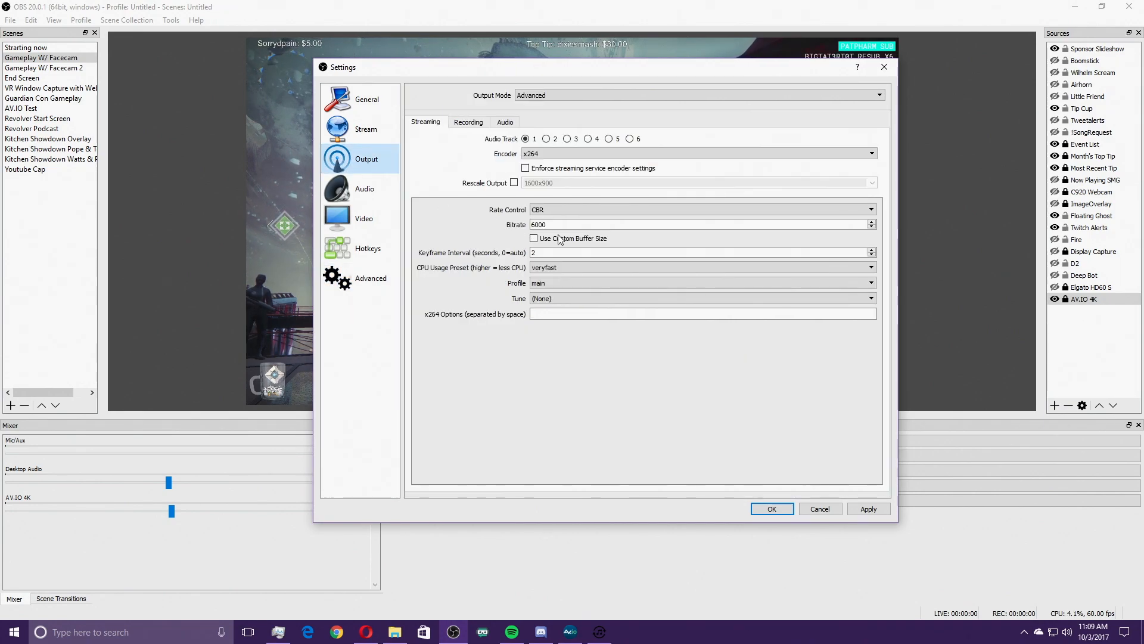
left_click(574, 270)
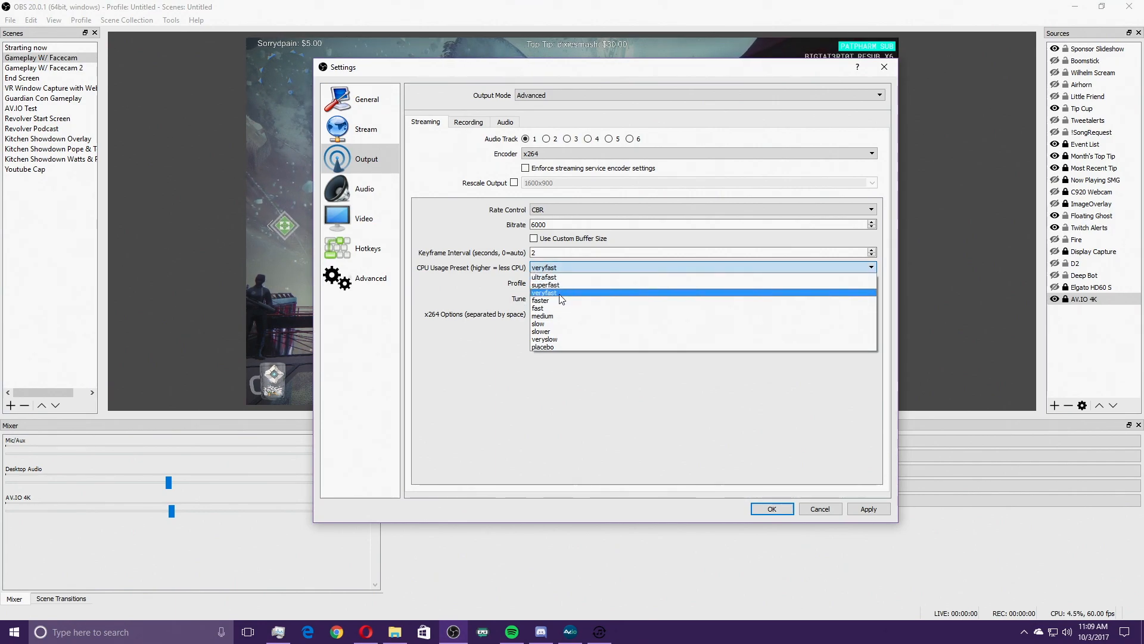
left_click(371, 278)
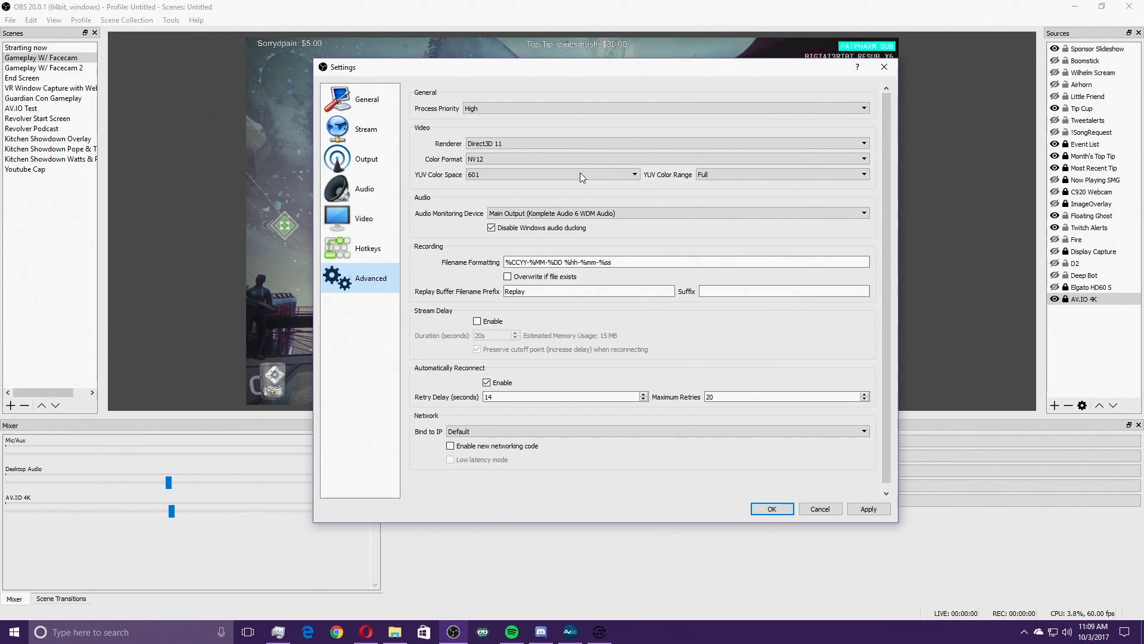
- Compare the available color formats and select NV12 in the advanced video settings
left_click(584, 161)
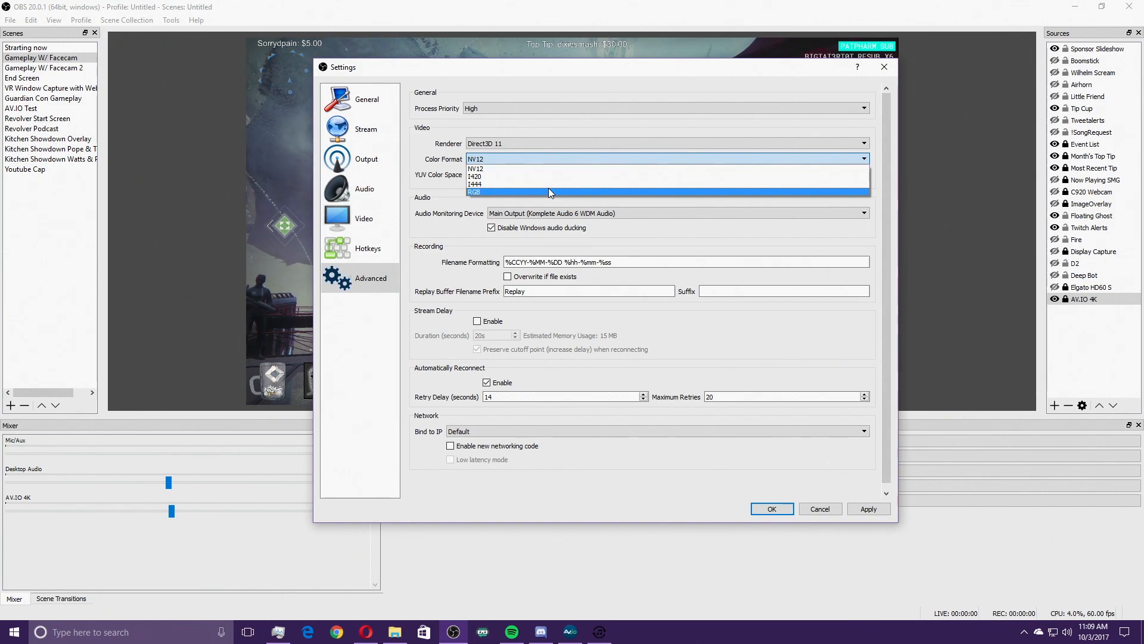
left_click(539, 170)
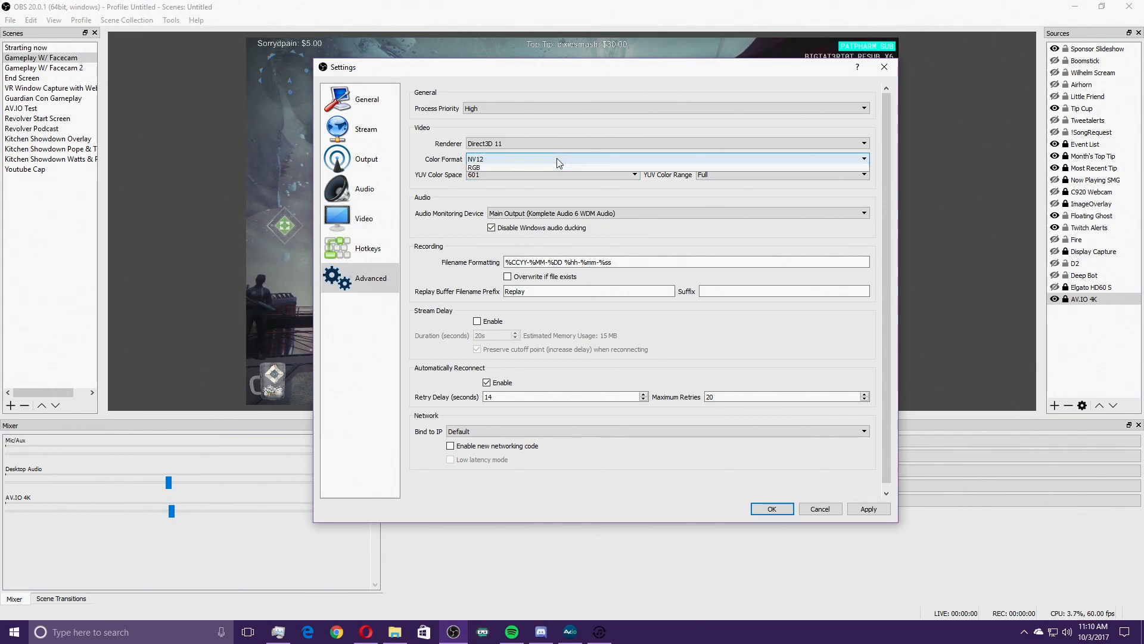
left_click(557, 158)
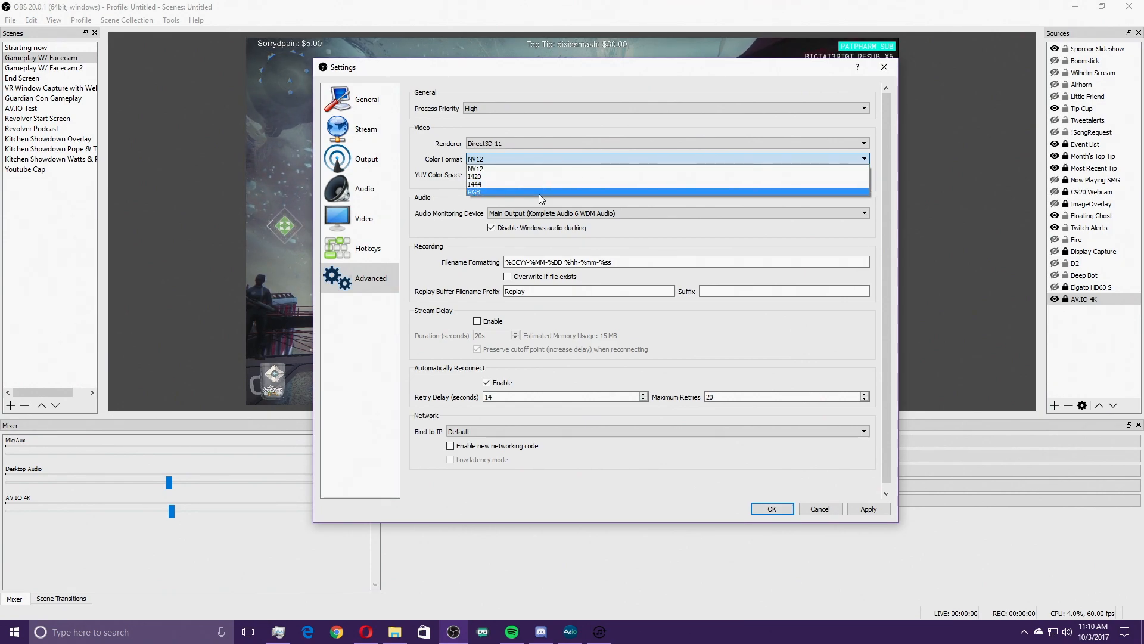
left_click(478, 170)
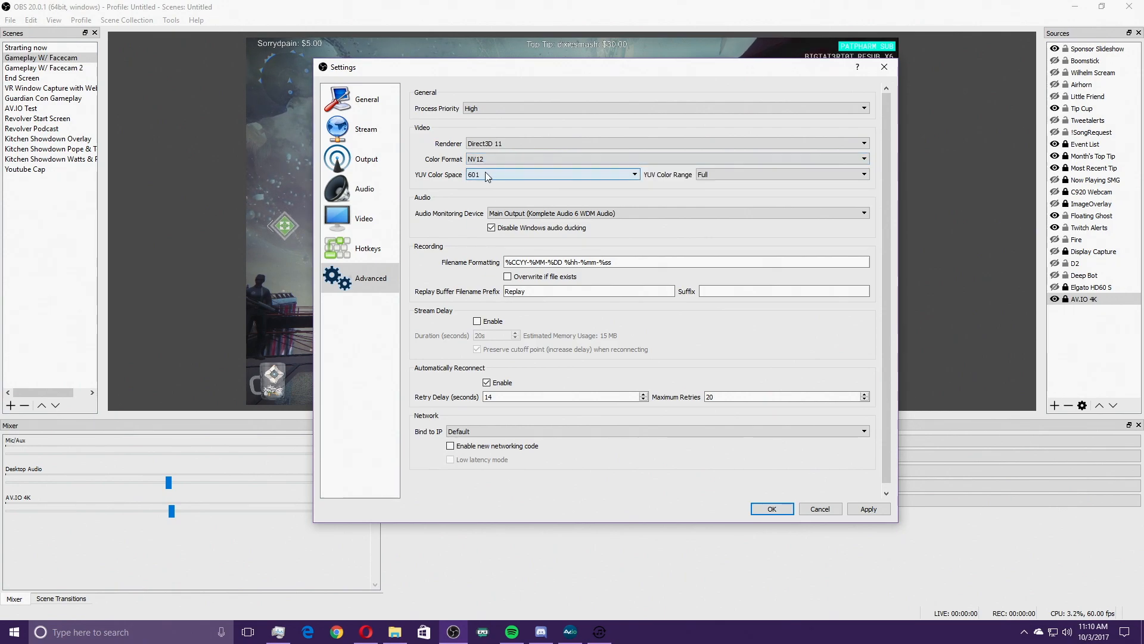
- Select 601 as the YUV color space in the advanced video settings
left_click(622, 174)
left_click(617, 185)
left_click(630, 175)
left_click(567, 190)
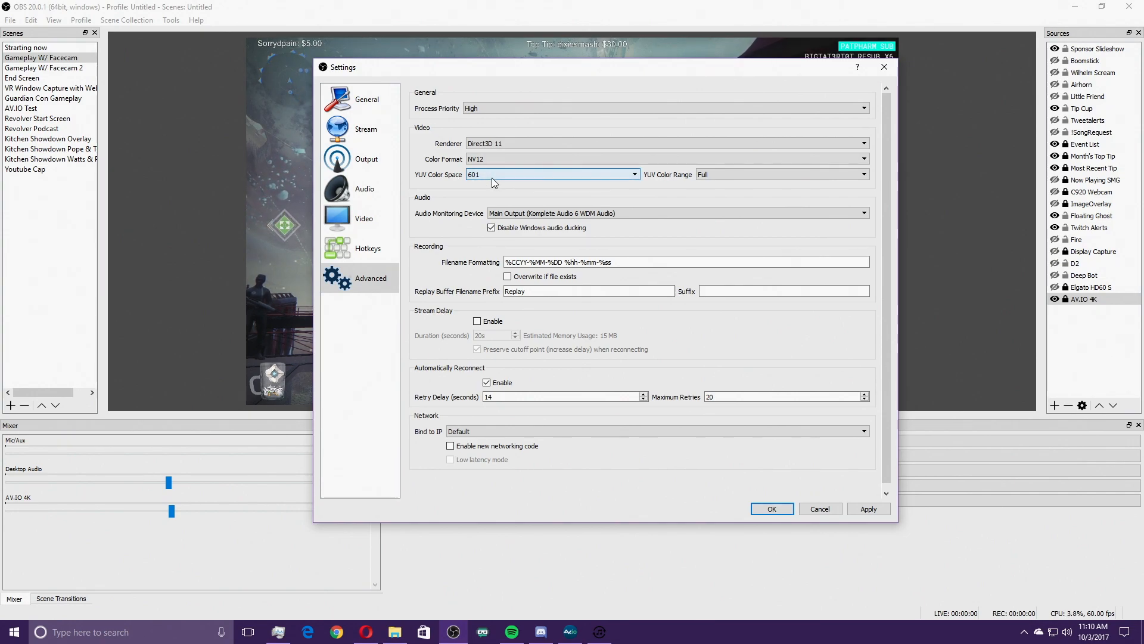
- Check the YUV color range options and select Full
left_click(777, 177)
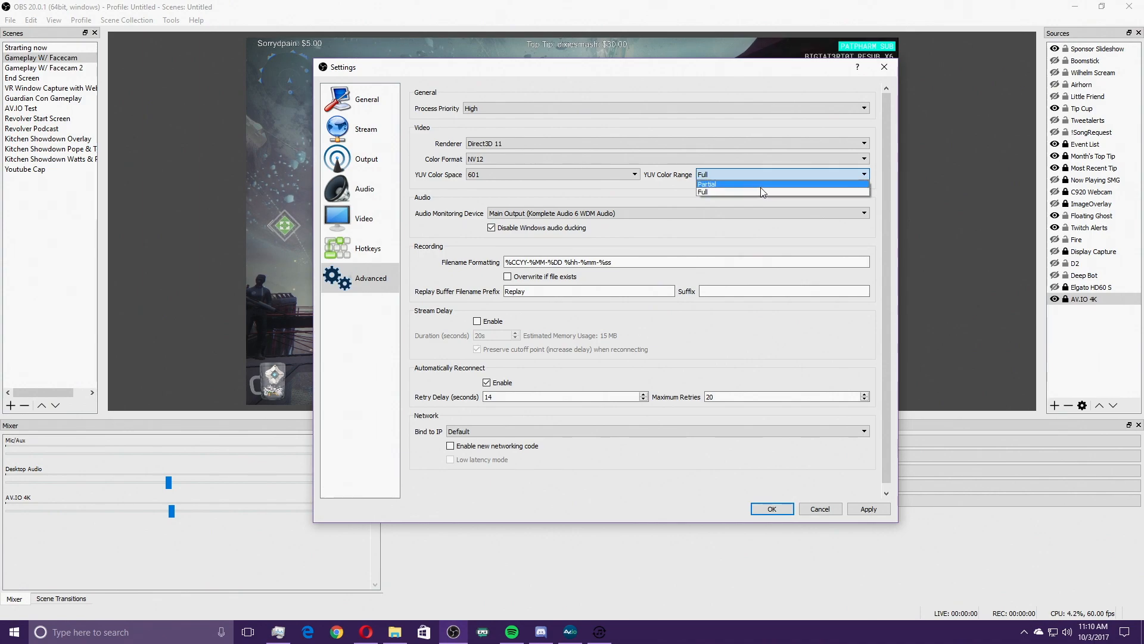
left_click(756, 192)
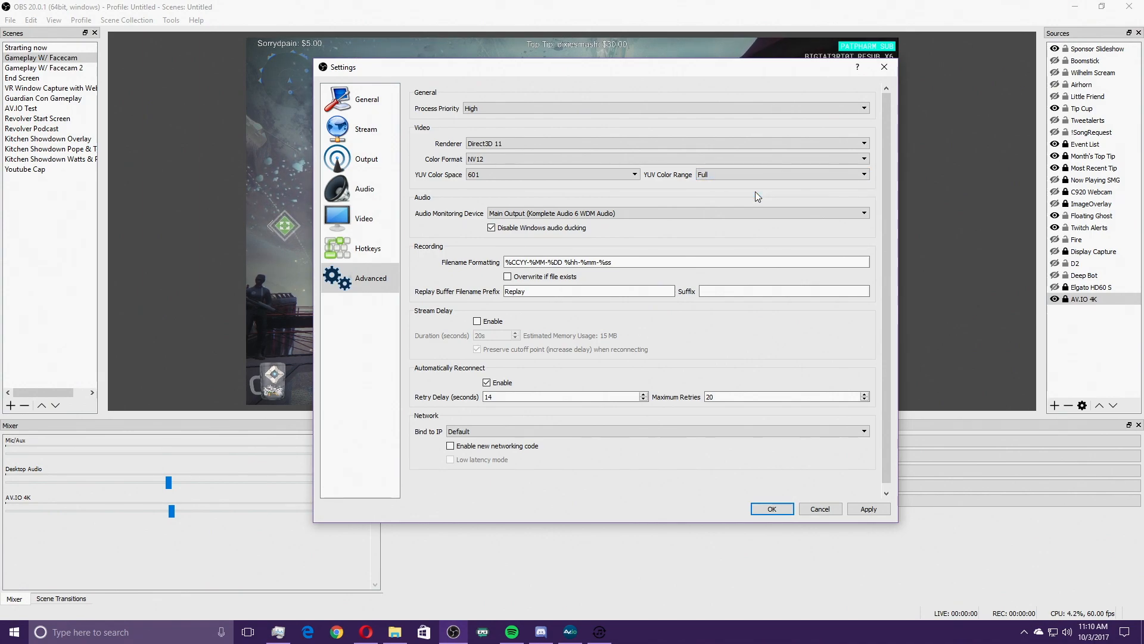
left_click(778, 173)
left_click(777, 173)
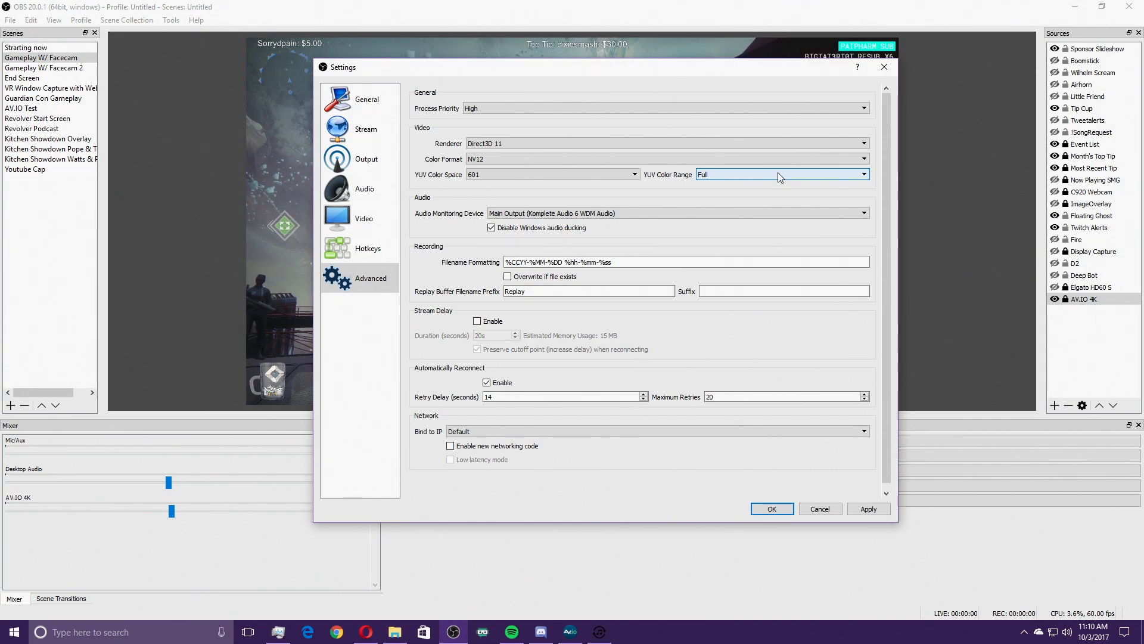
left_click(778, 173)
left_click(777, 173)
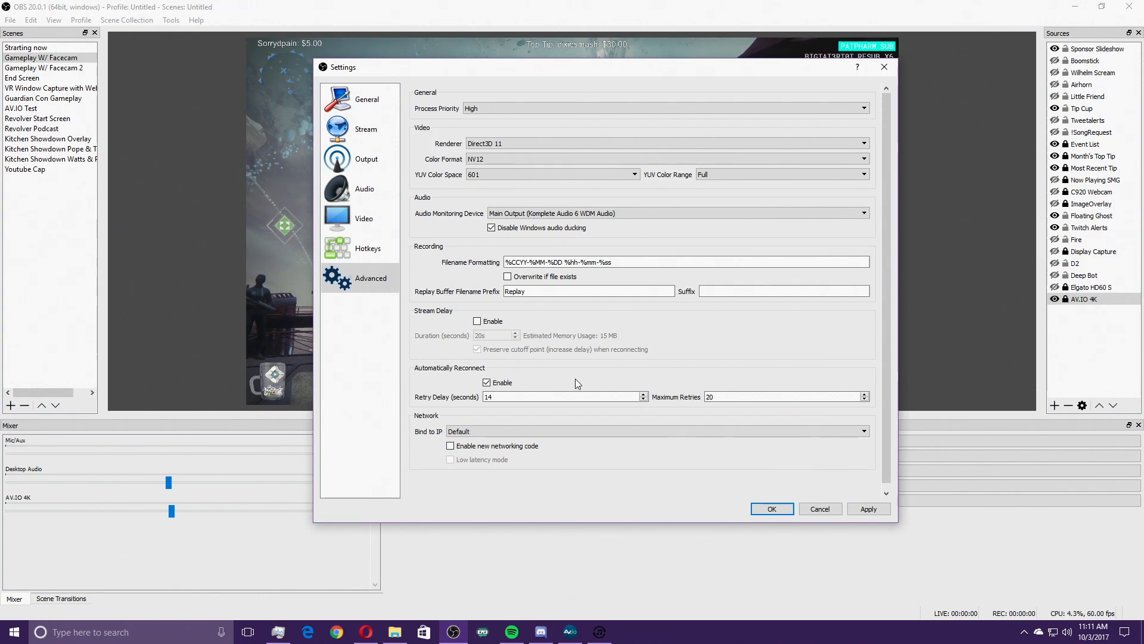
- Review the streaming output settings, close the settings dialog and restore the main window to its smaller size
left_click(366, 158)
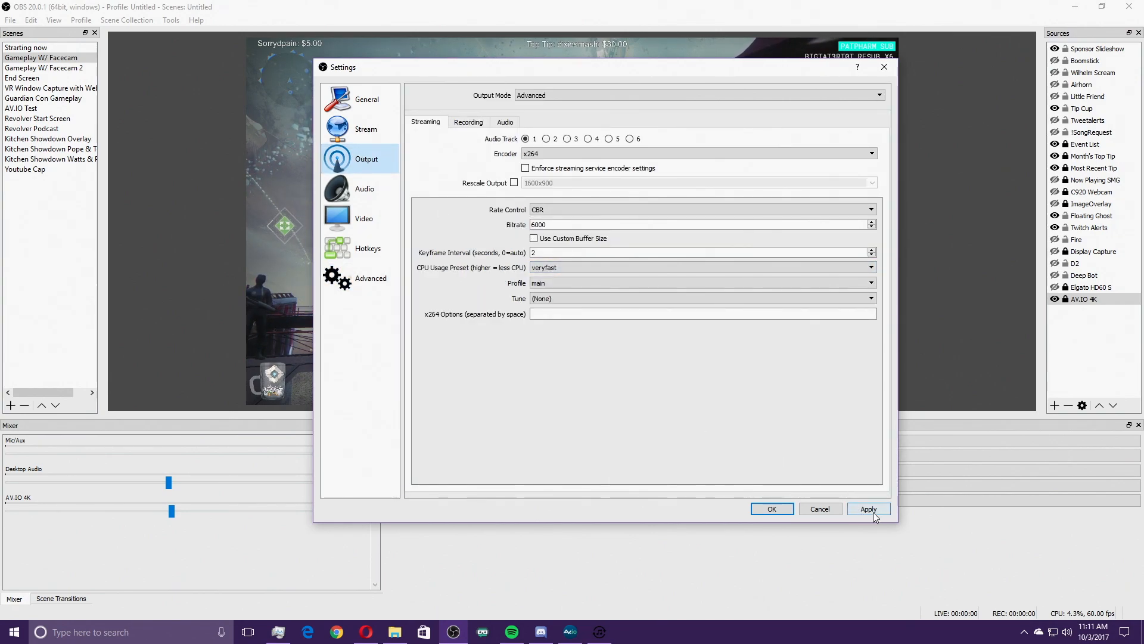
left_click(819, 509)
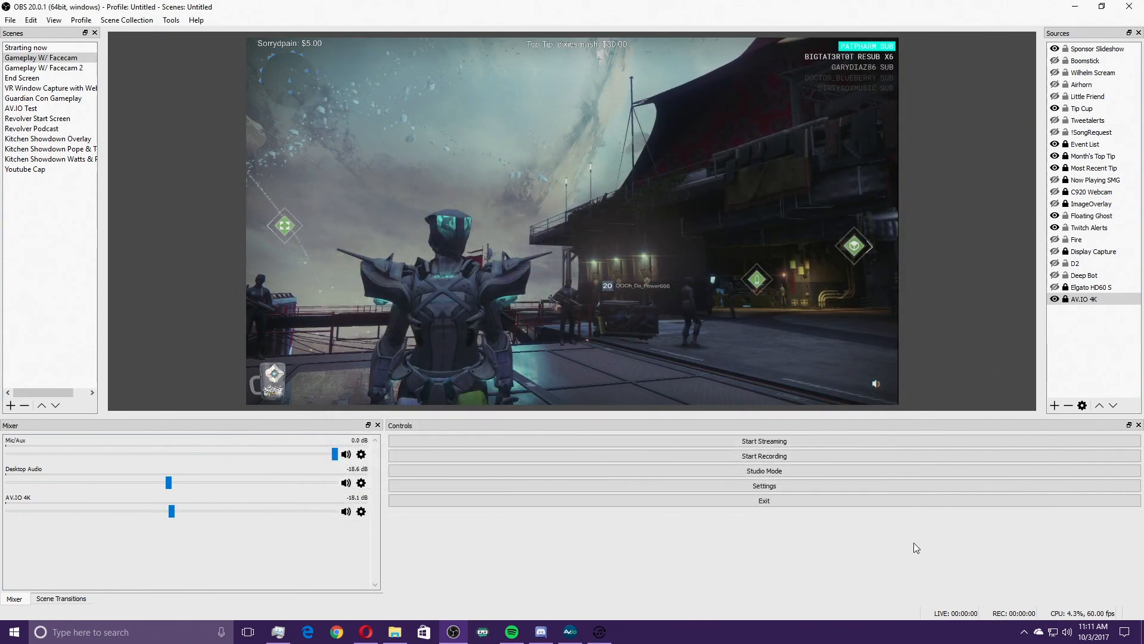
left_click(1101, 6)
- Switch to the Opera browser and bring up the Twitch channel page with the stream player
left_click(891, 12)
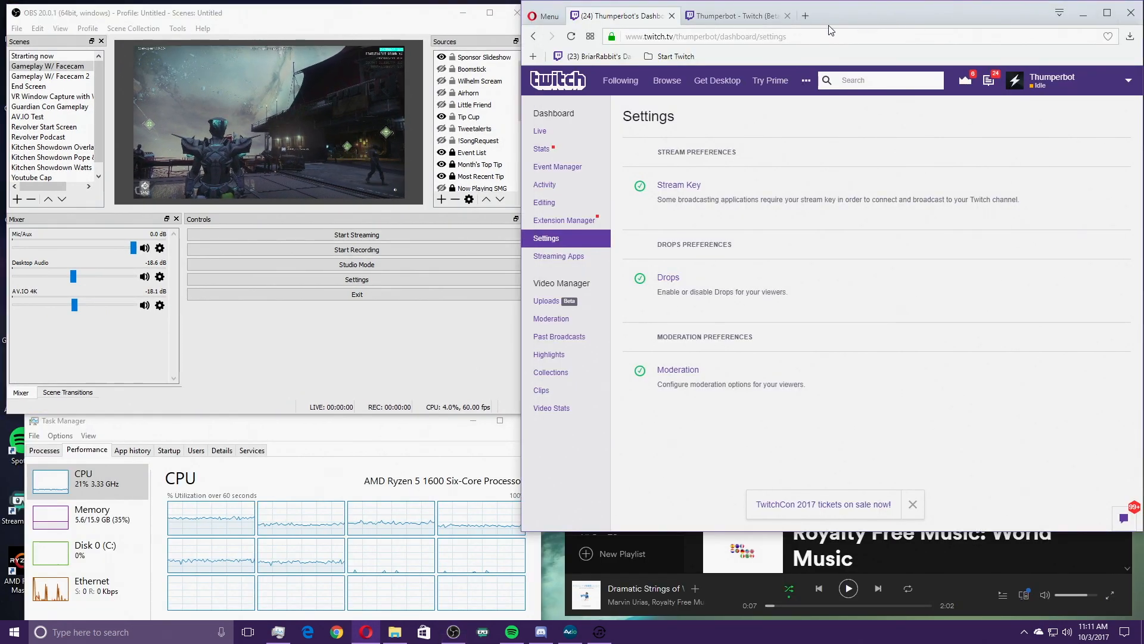
left_click(745, 16)
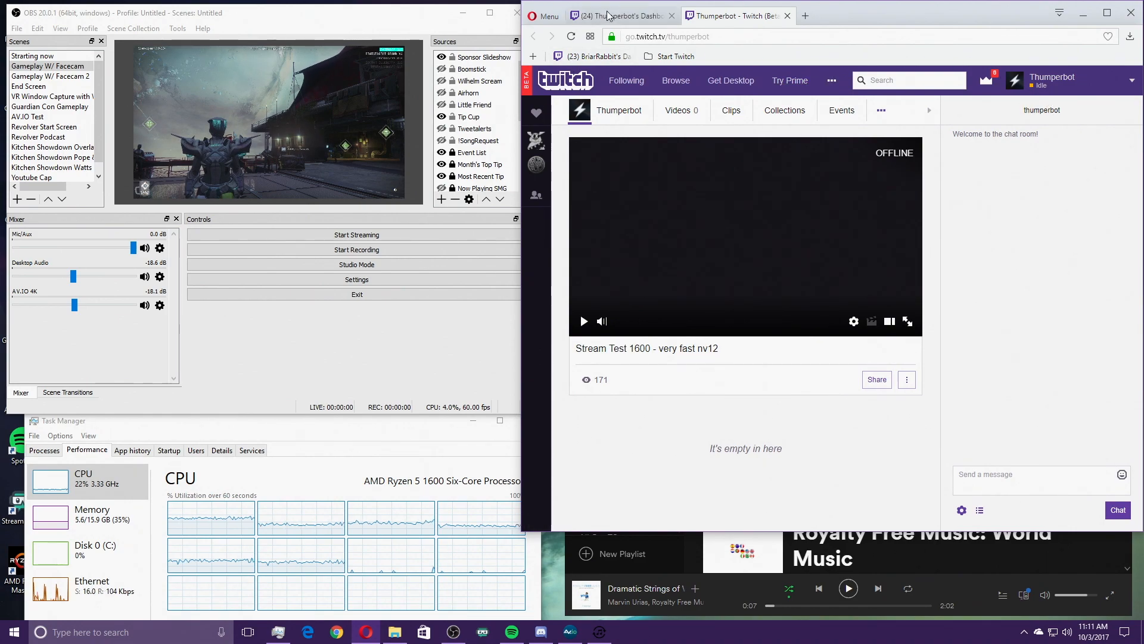
left_click(646, 18)
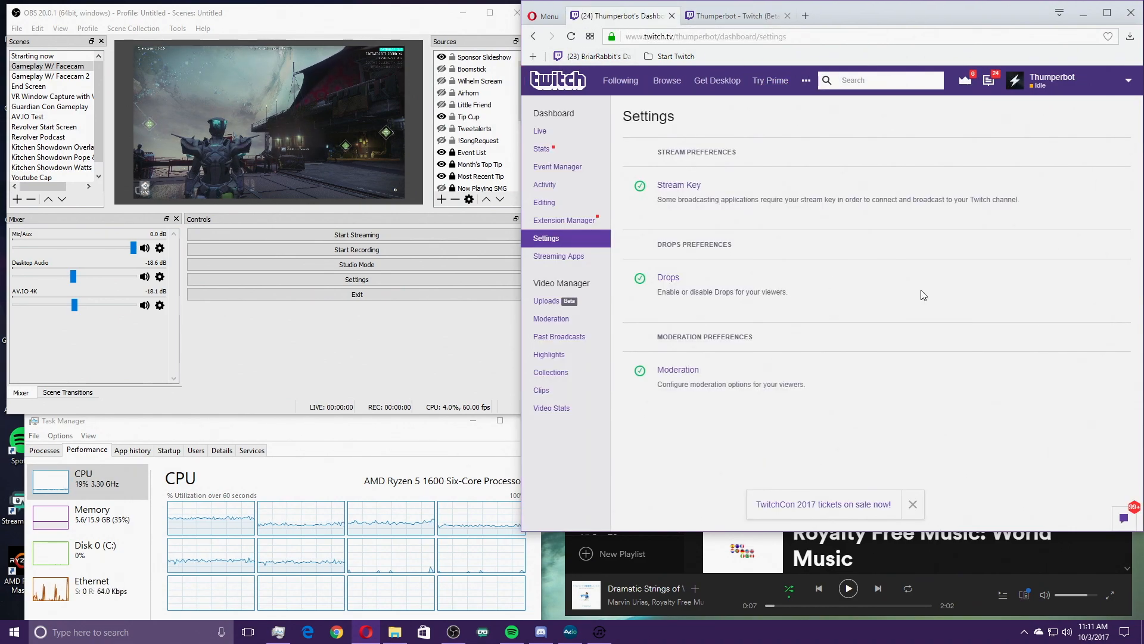
left_click(738, 18)
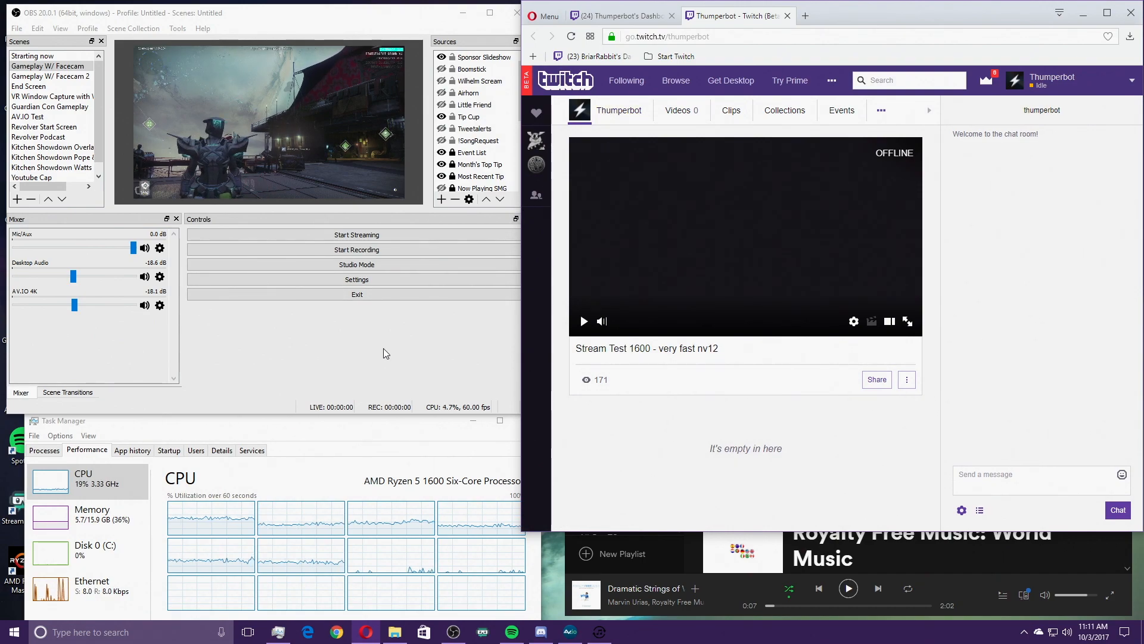
- Switch to OBS, start the test stream and mute the player on the Twitch channel page
left_click(398, 234)
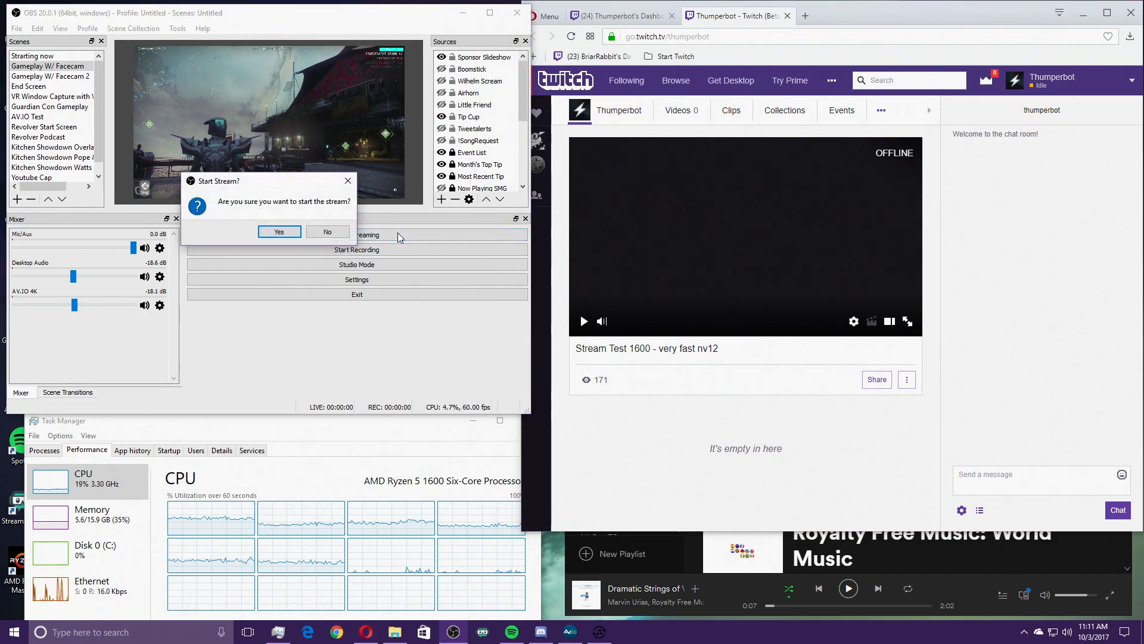
left_click(281, 235)
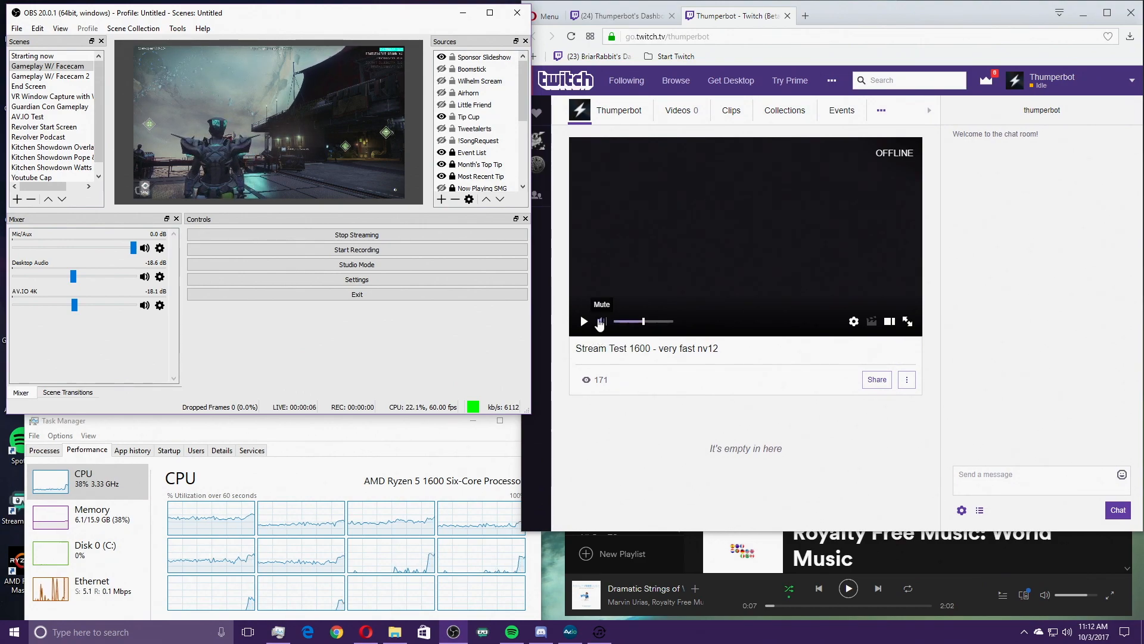
left_click(602, 321)
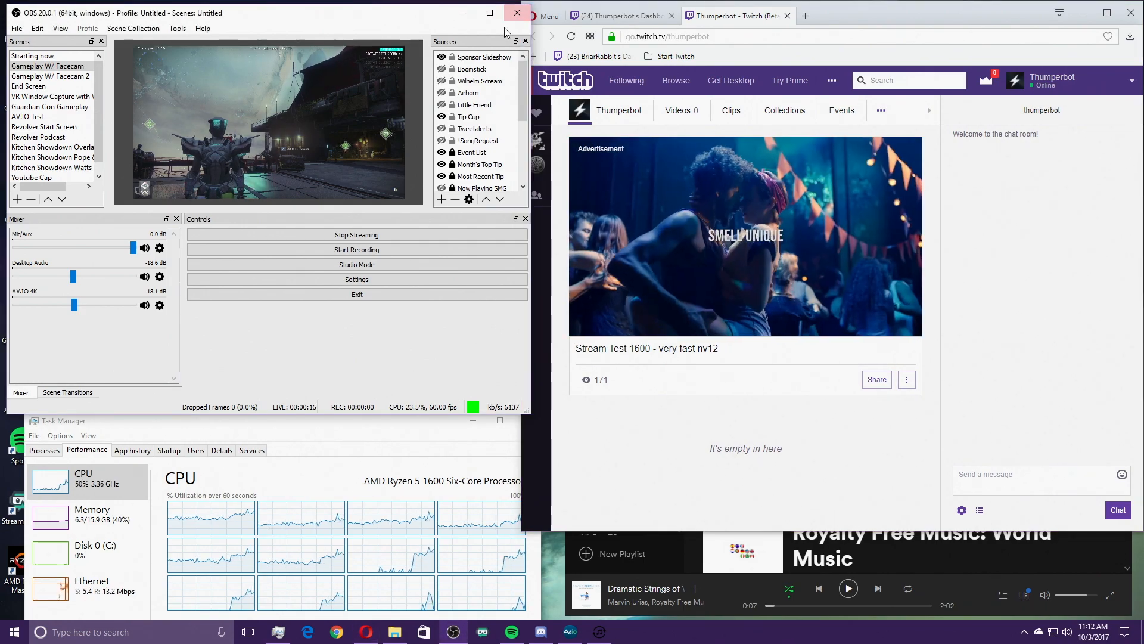
- Check the live gameplay preview in the maximized OBS window, then restore its size and stop the test stream
left_click(491, 13)
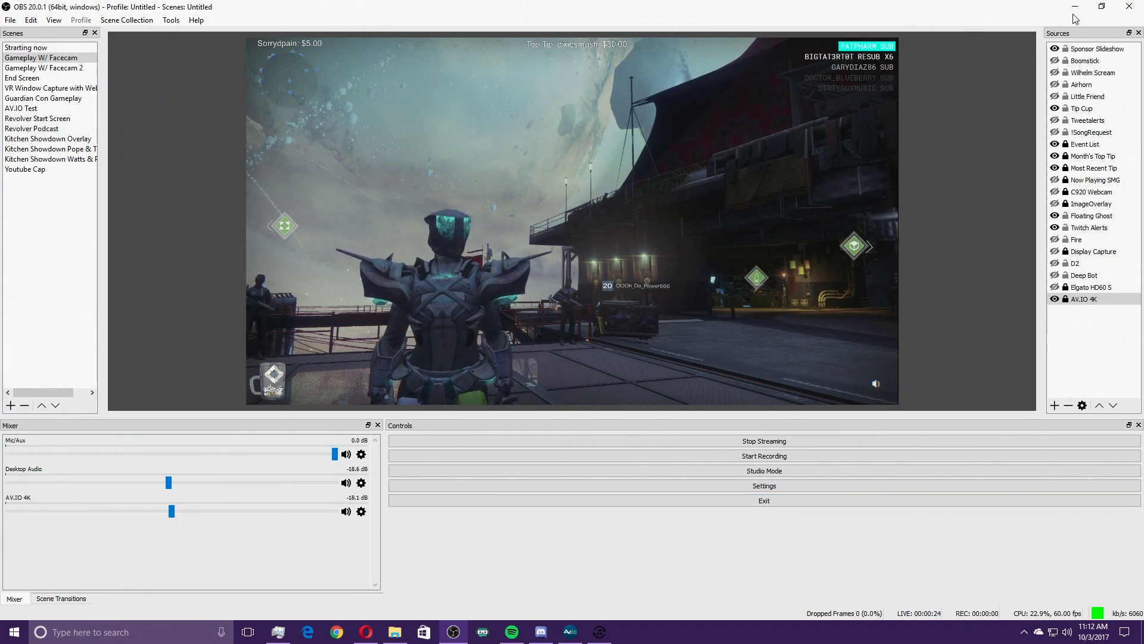
left_click(1102, 7)
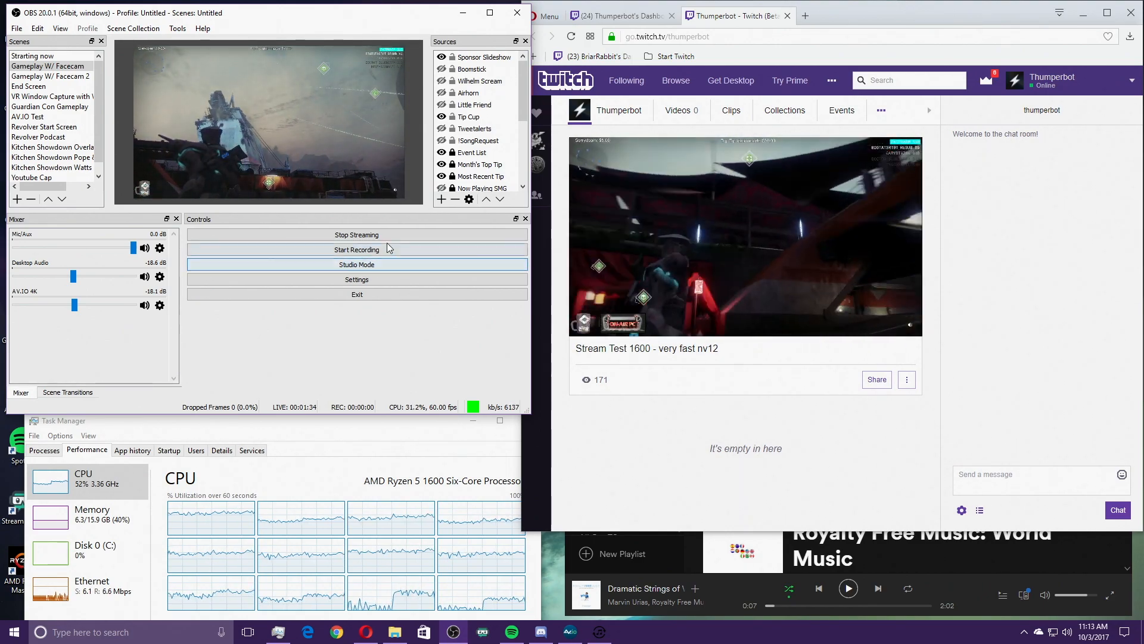
left_click(376, 237)
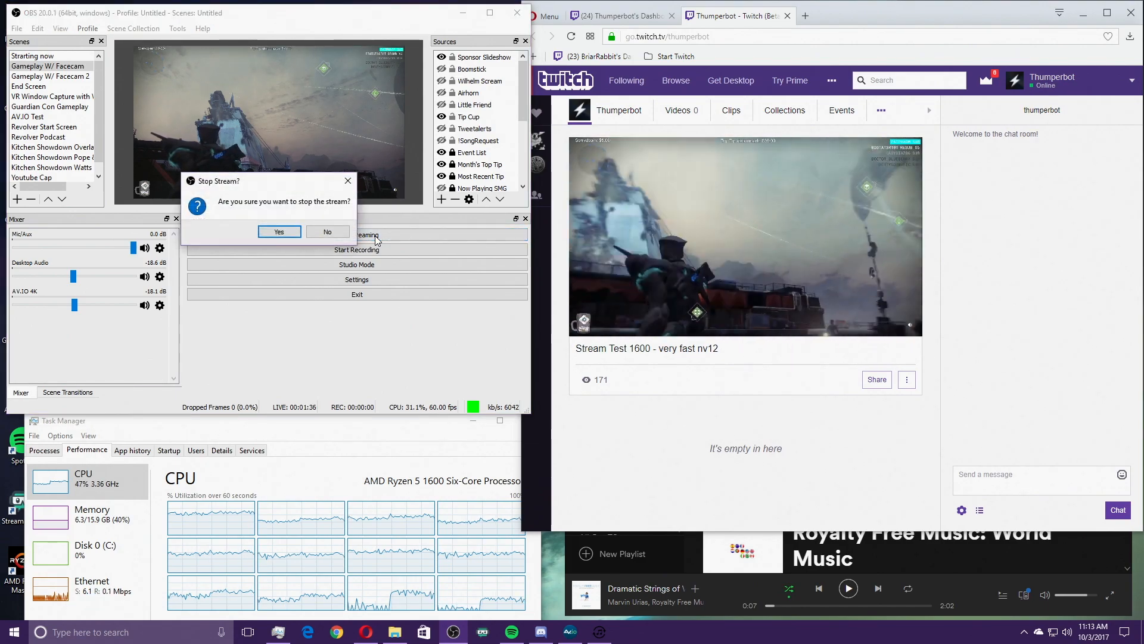
left_click(271, 229)
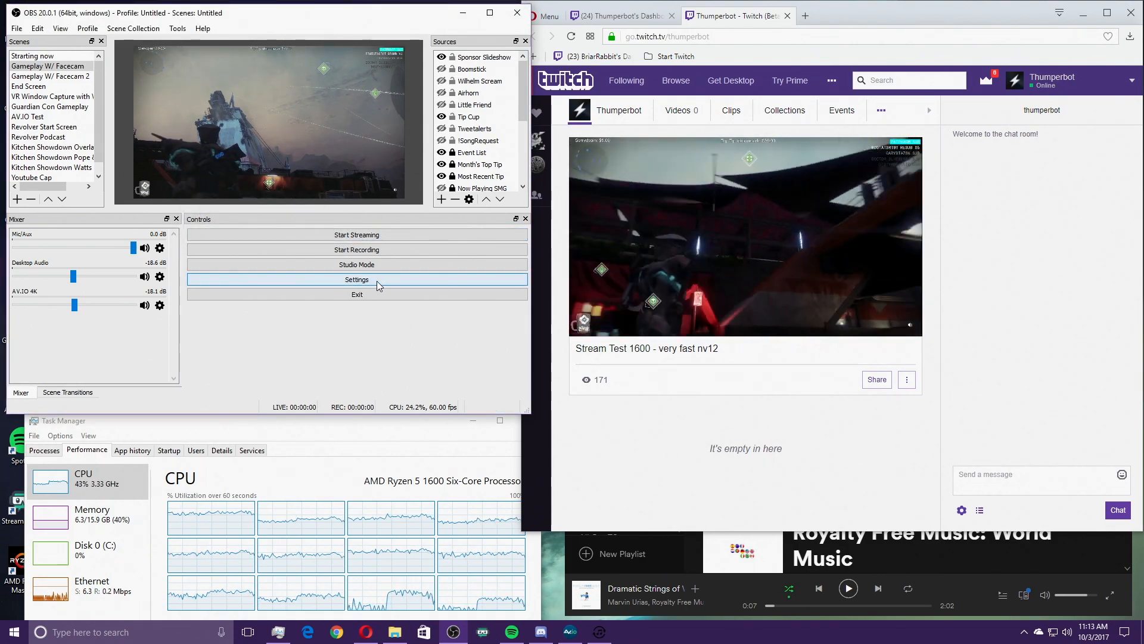
- Set the CPU usage preset for the x264 streaming output to faster and save the settings
left_click(377, 280)
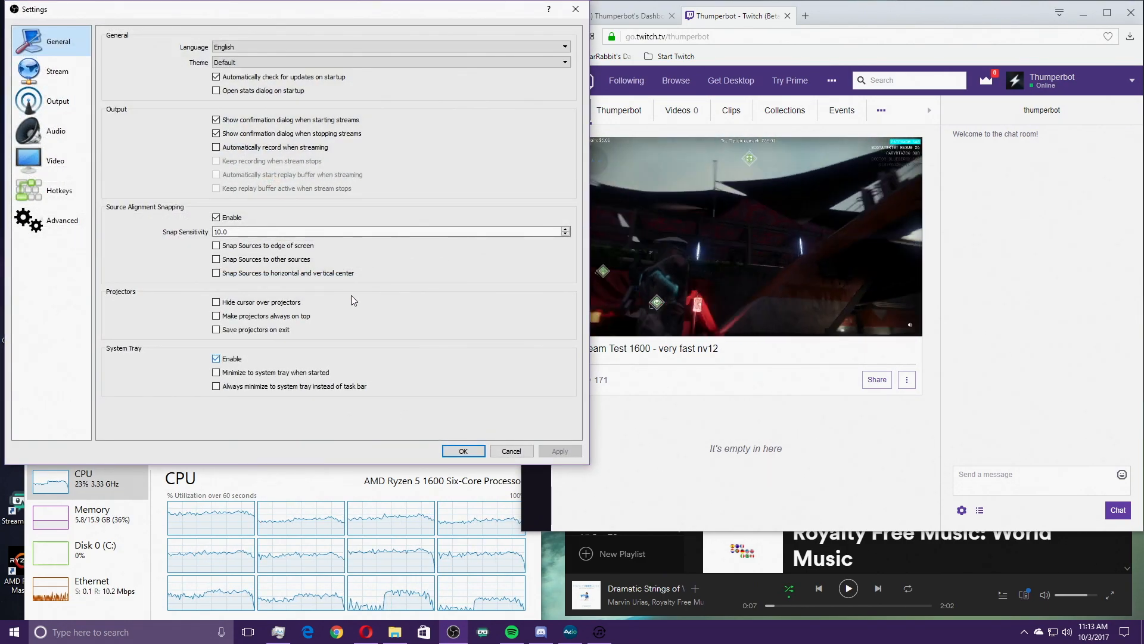
left_click(68, 111)
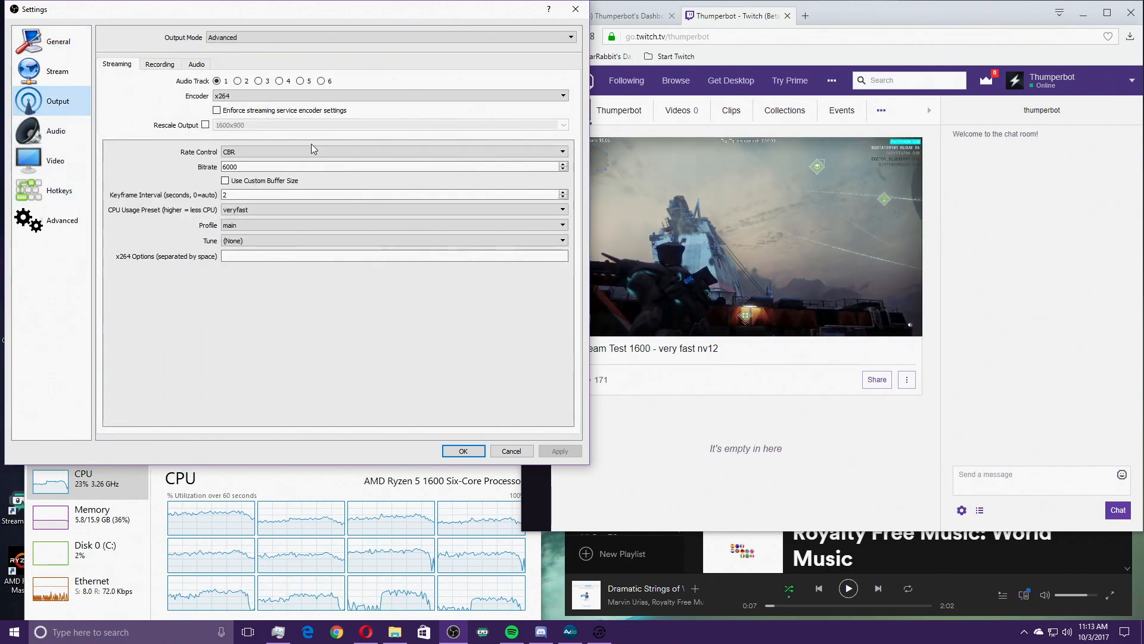
left_click(270, 208)
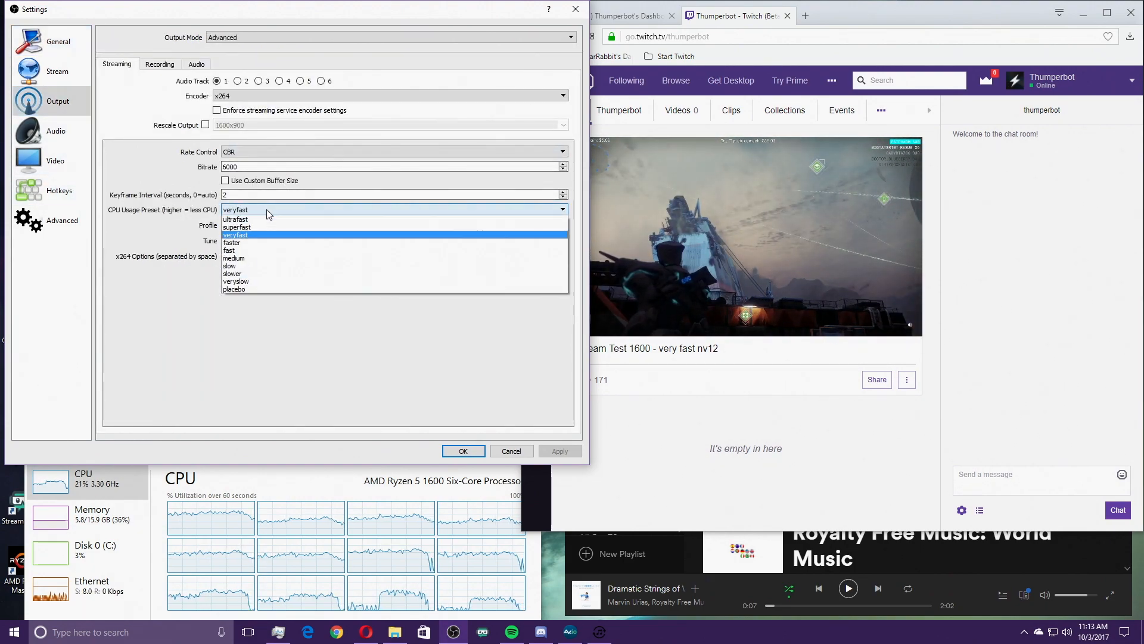
left_click(257, 240)
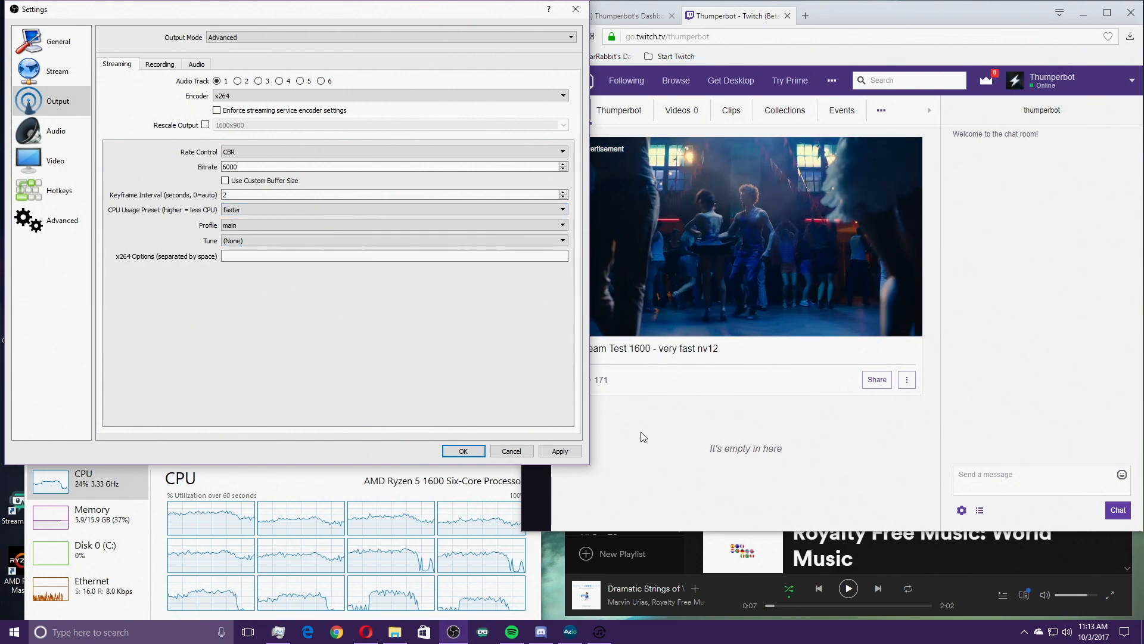
left_click_drag(589, 316, 949, 318)
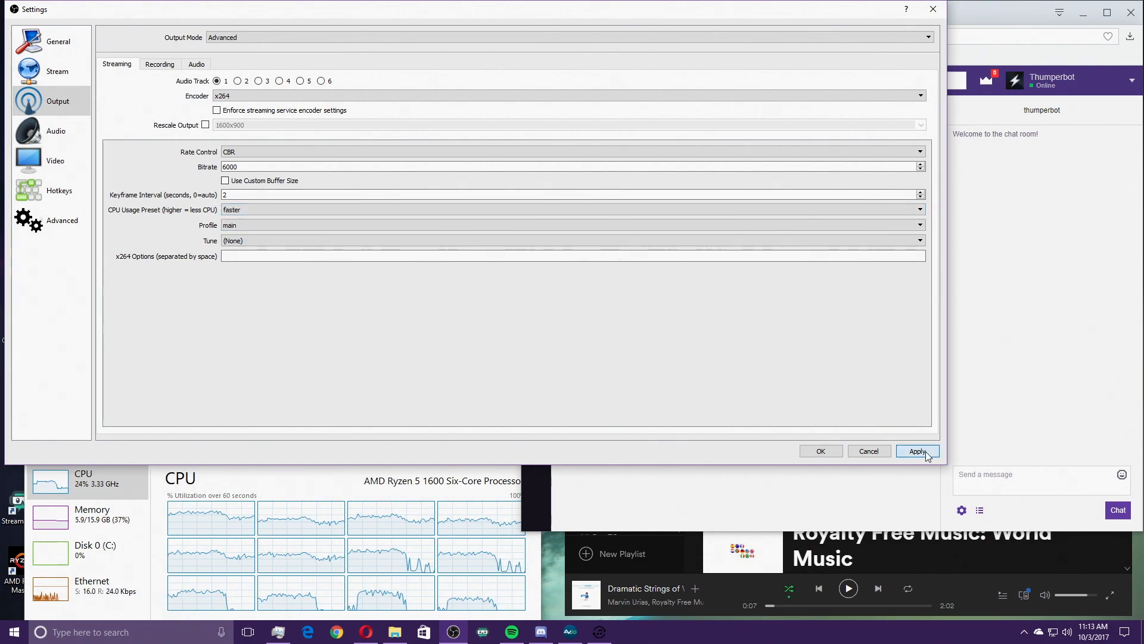
left_click(821, 452)
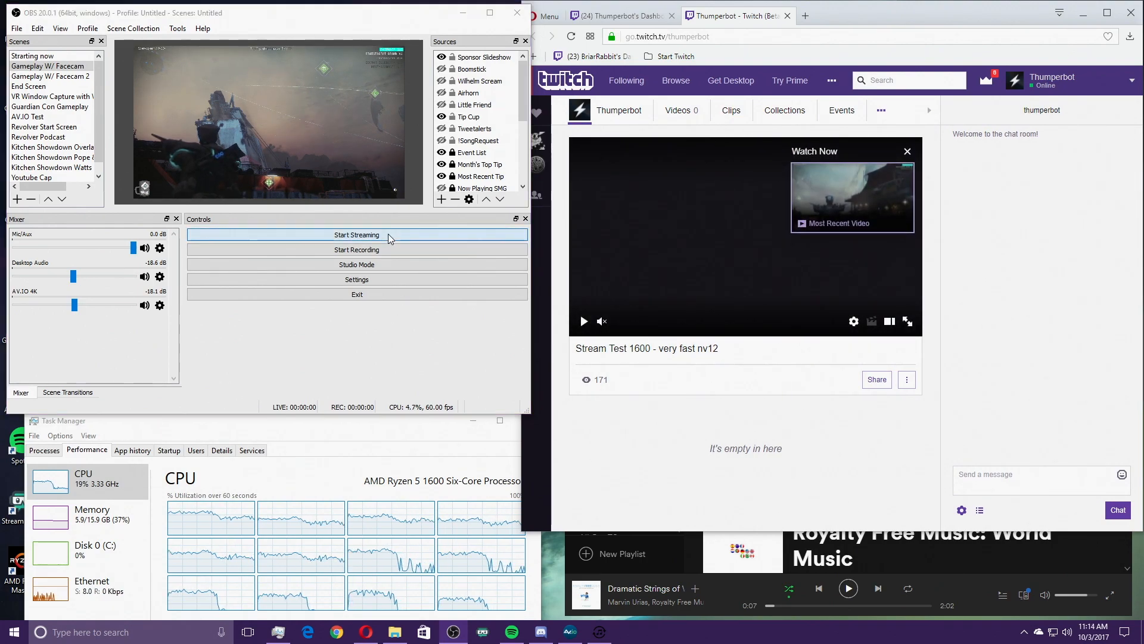
- Start a new test stream with the faster CPU usage preset and confirm going live
left_click(388, 233)
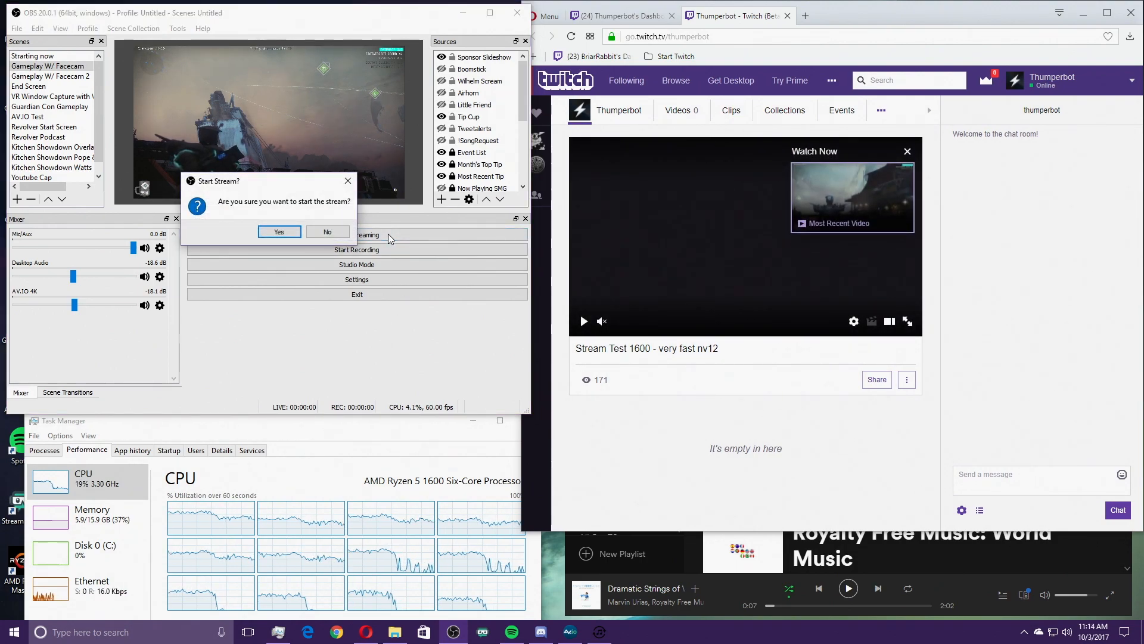
left_click(277, 231)
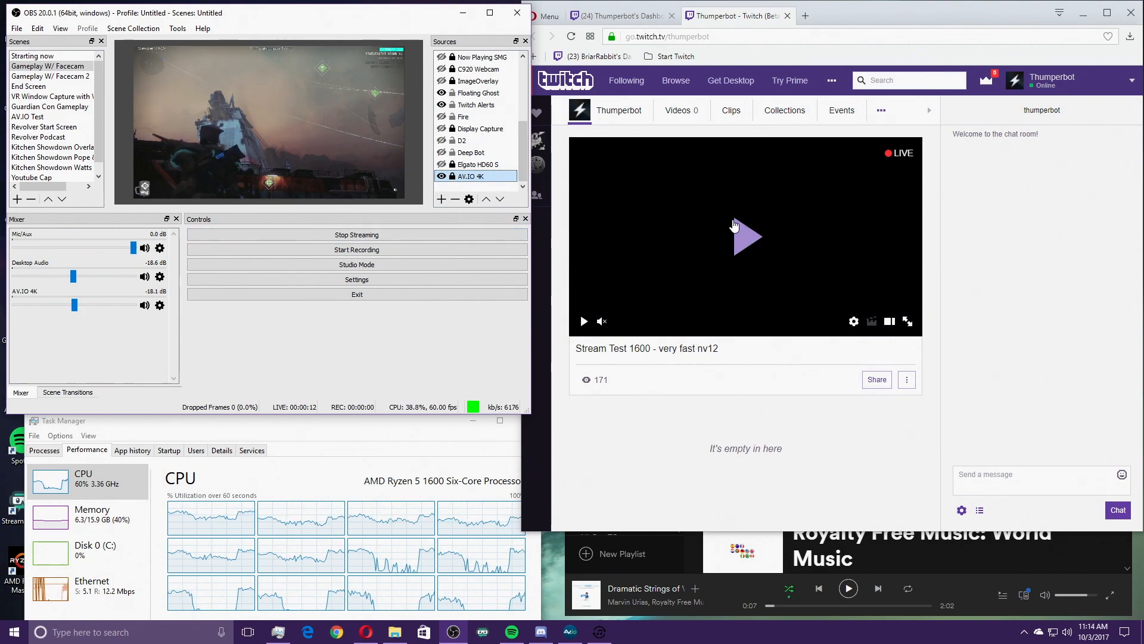
- Play the live stream on the Twitch channel page and move Task Manager up to expose its CPU statistics
left_click(734, 227)
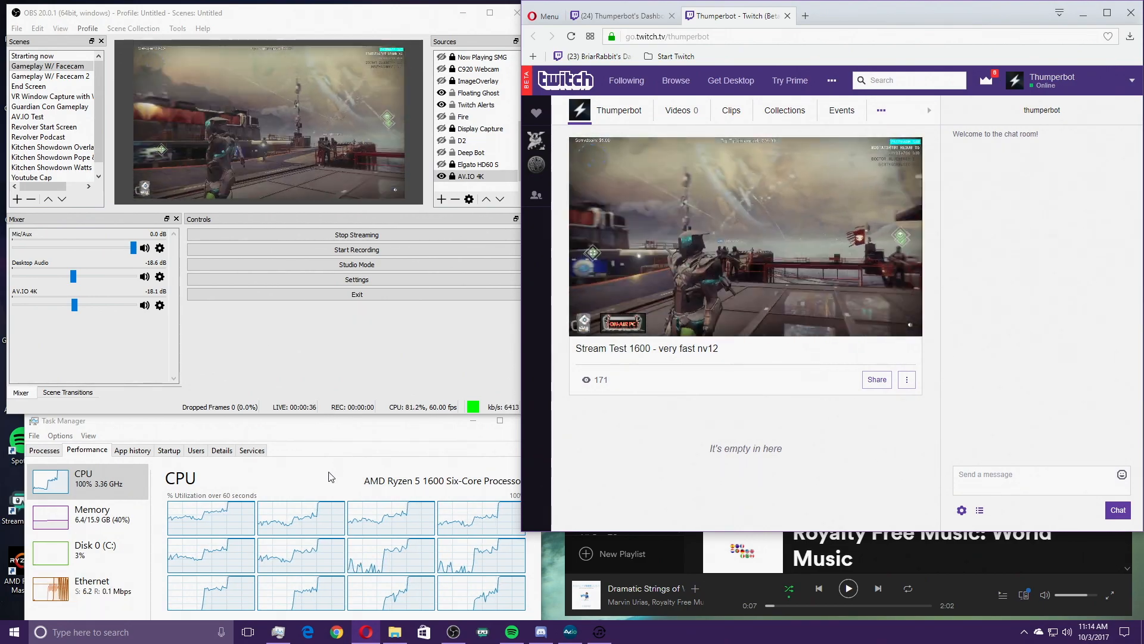
left_click(365, 422)
left_click_drag(365, 422, 365, 356)
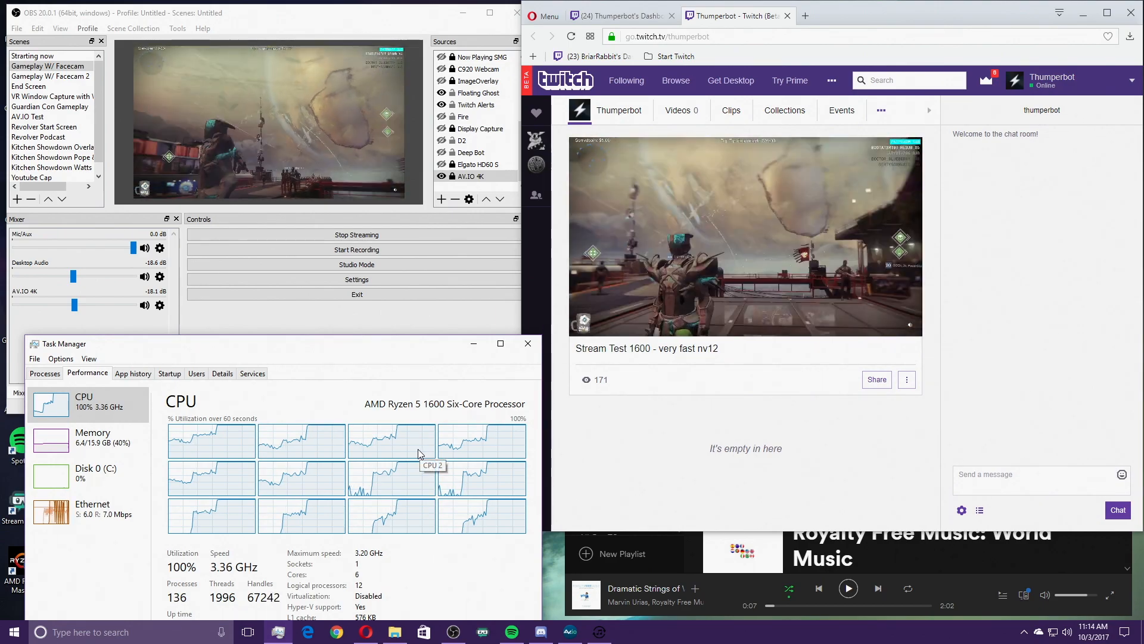
- Check the Spotify and Discord windows running in the background and put the Twitch channel page back in view
left_click(731, 596)
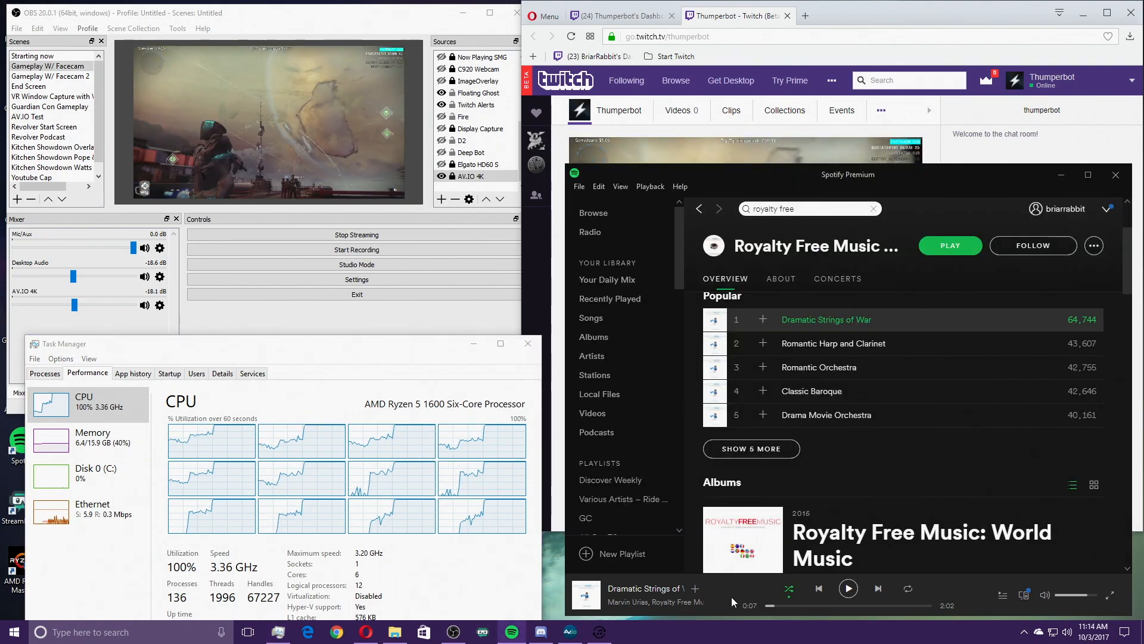
left_click(900, 12)
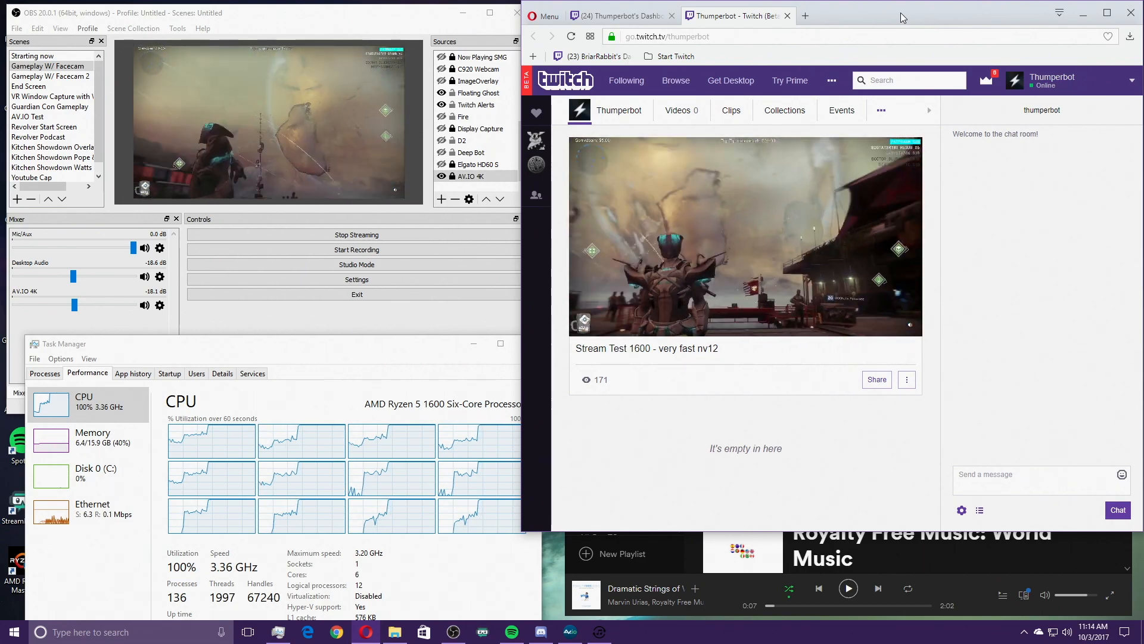
left_click(540, 633)
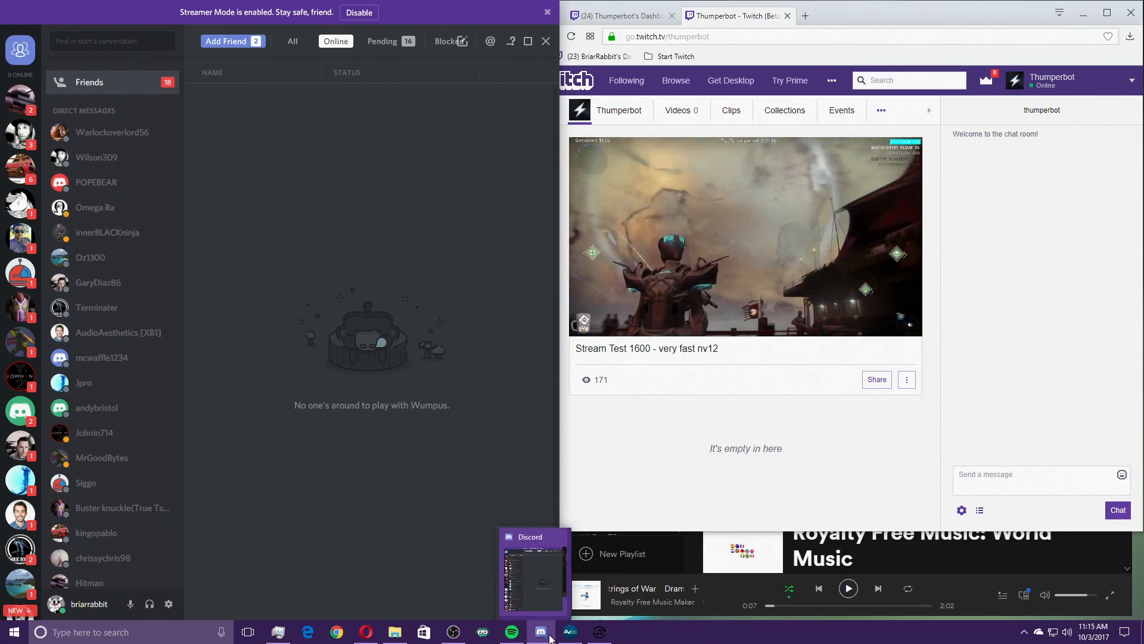
left_click(540, 633)
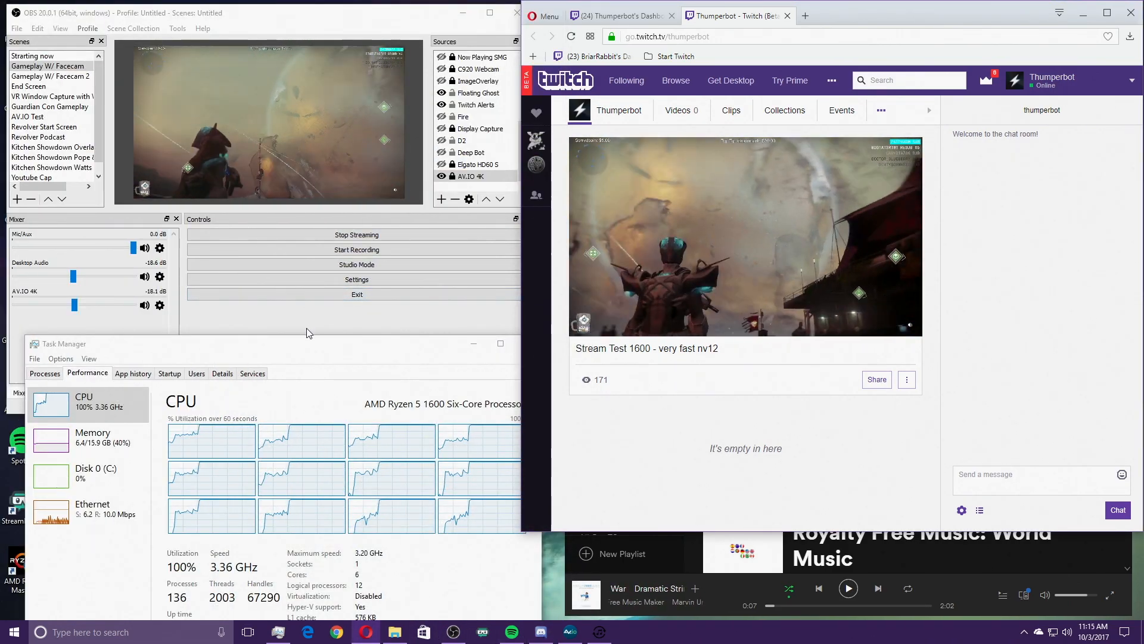
- Compare the CPU load shown in OBS and Task Manager, and stop the test stream with the faster preset
left_click(307, 327)
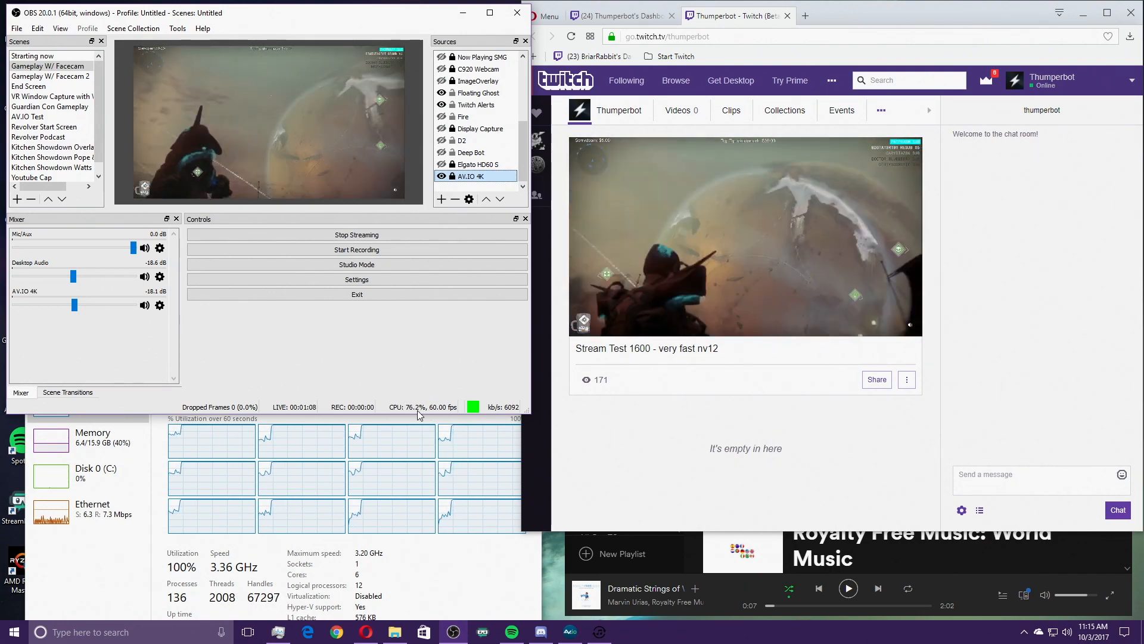
left_click(432, 570)
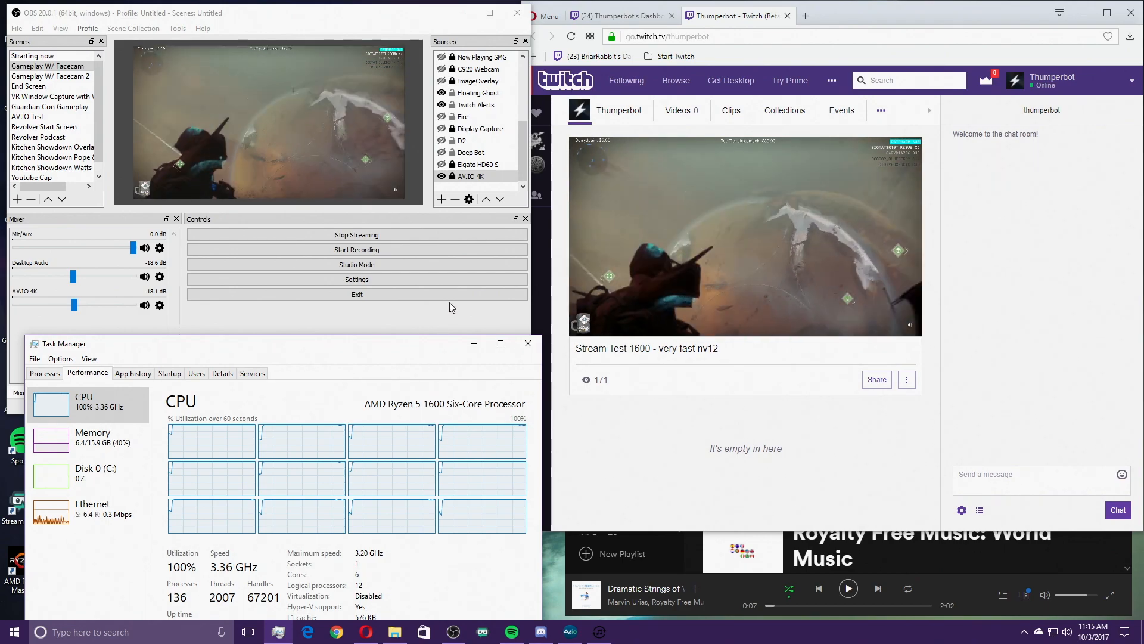
left_click(449, 302)
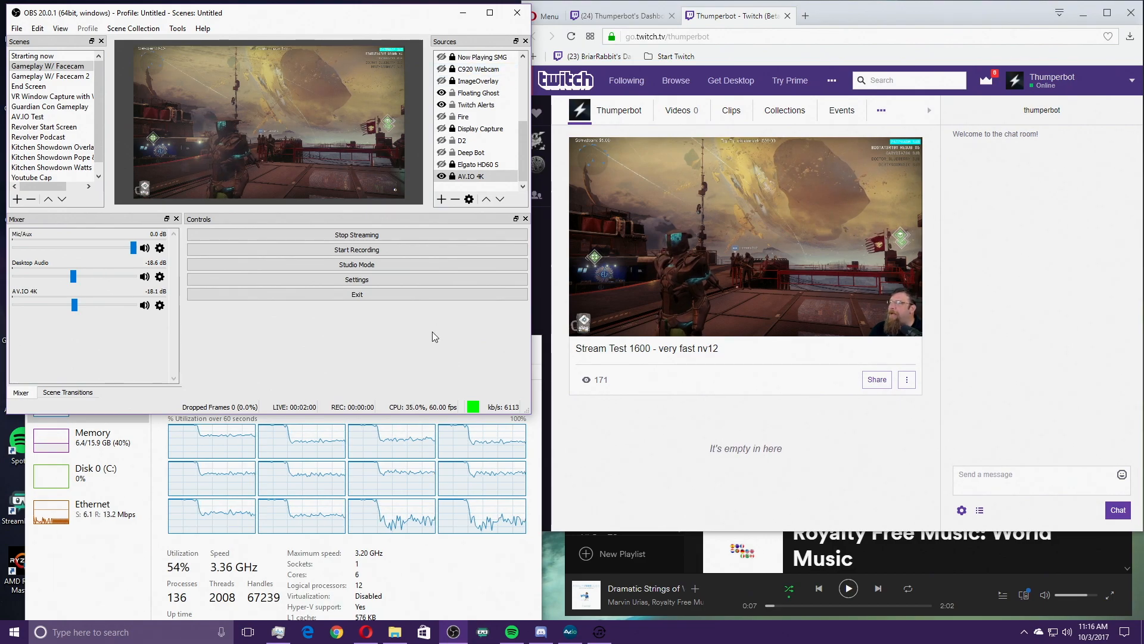
left_click(390, 236)
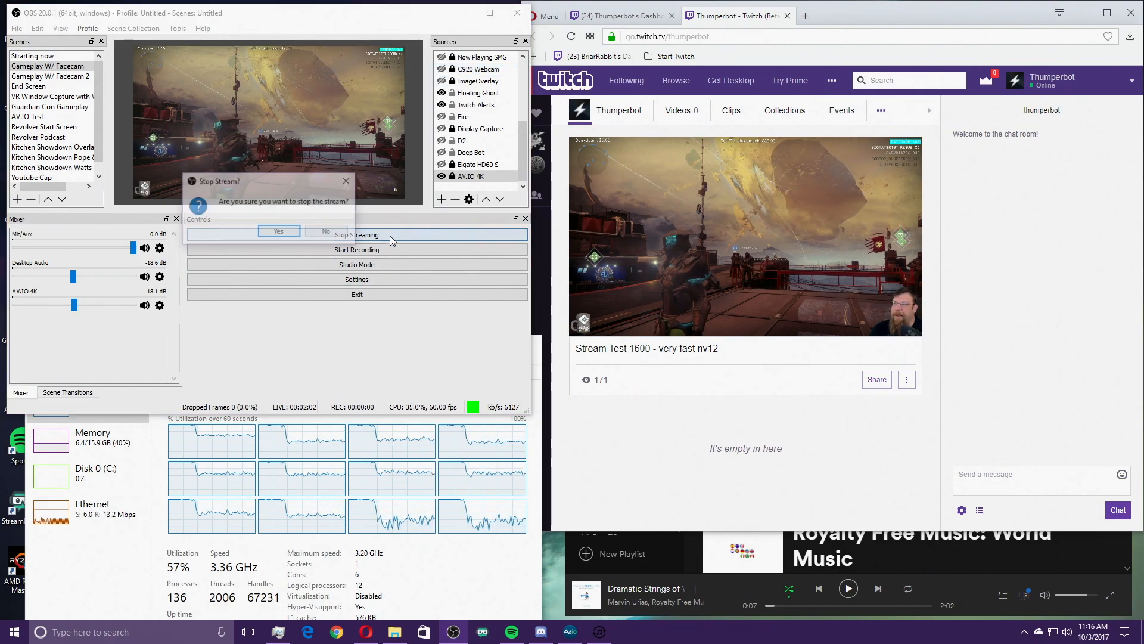
left_click(284, 234)
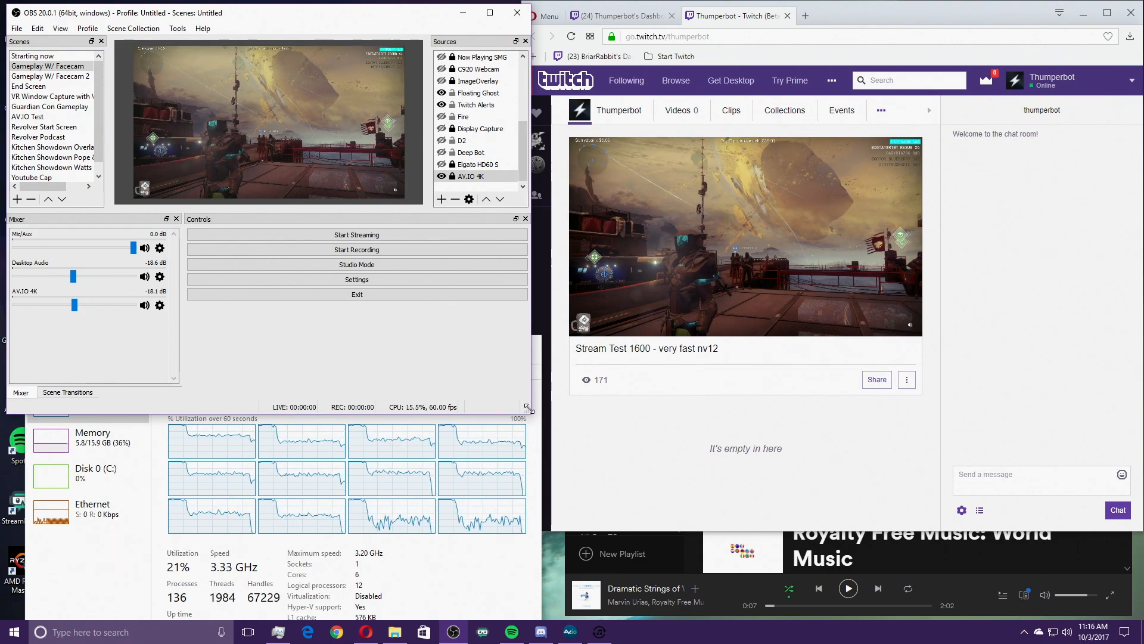
- Enlarge the OBS window, set the CPU usage preset for the x264 streaming output to veryfast and save the settings
left_click_drag(530, 412, 804, 502)
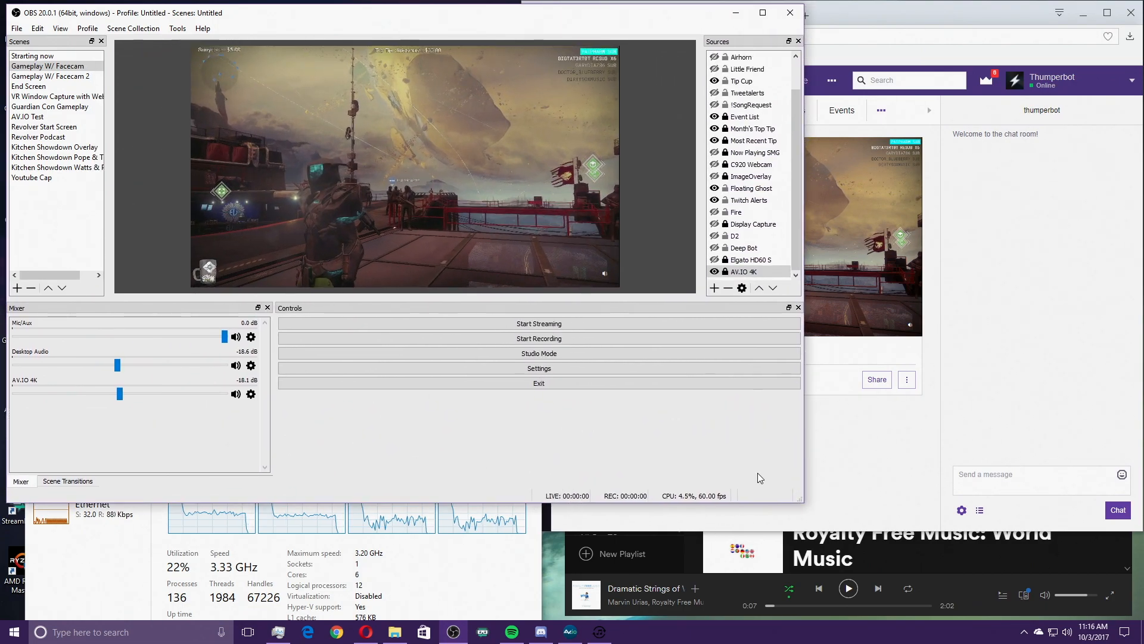
left_click(559, 369)
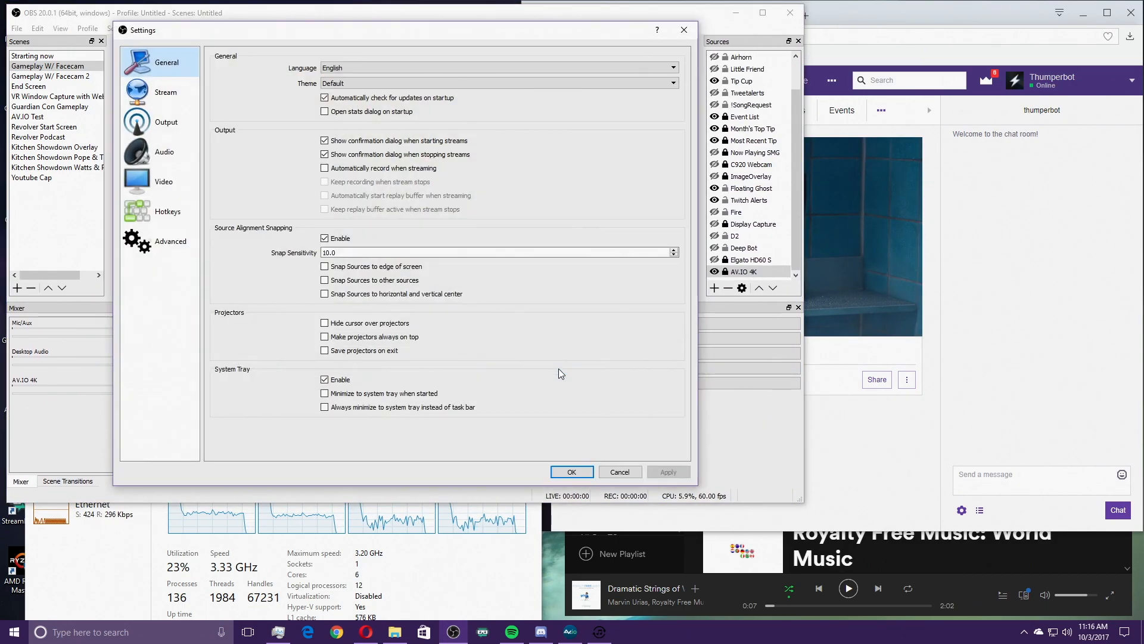
left_click(156, 96)
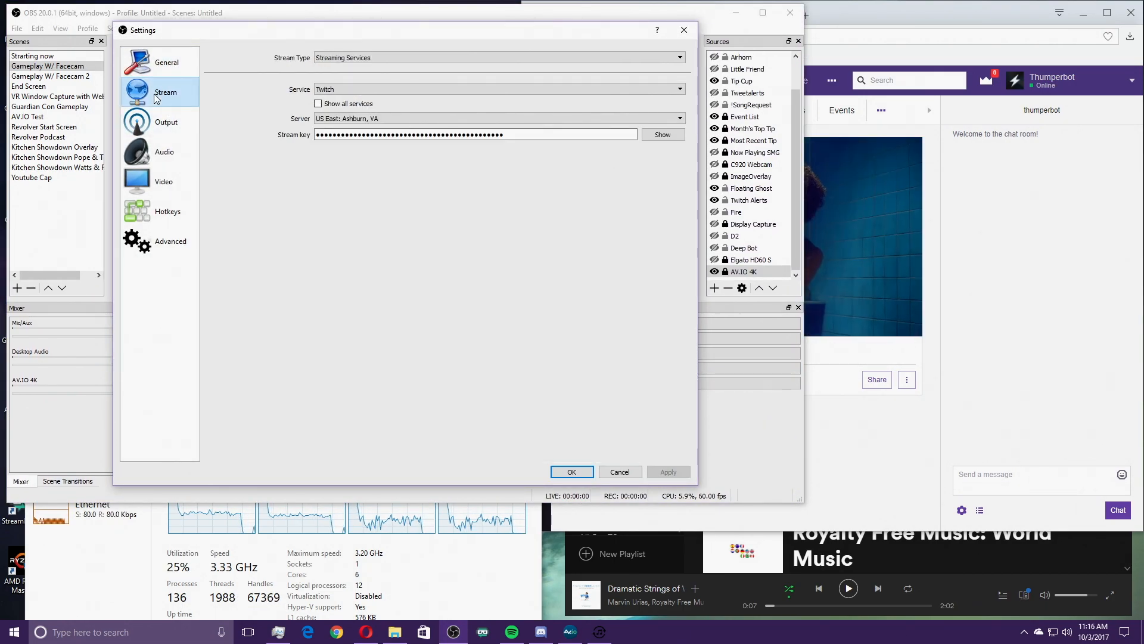
left_click(161, 125)
left_click(358, 230)
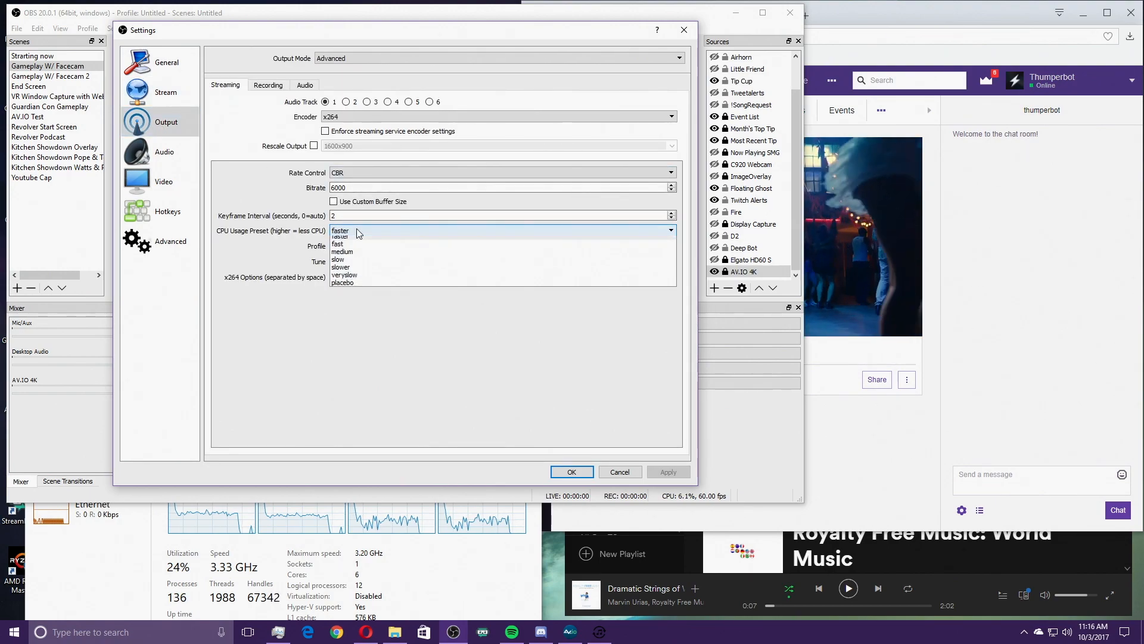
left_click(360, 257)
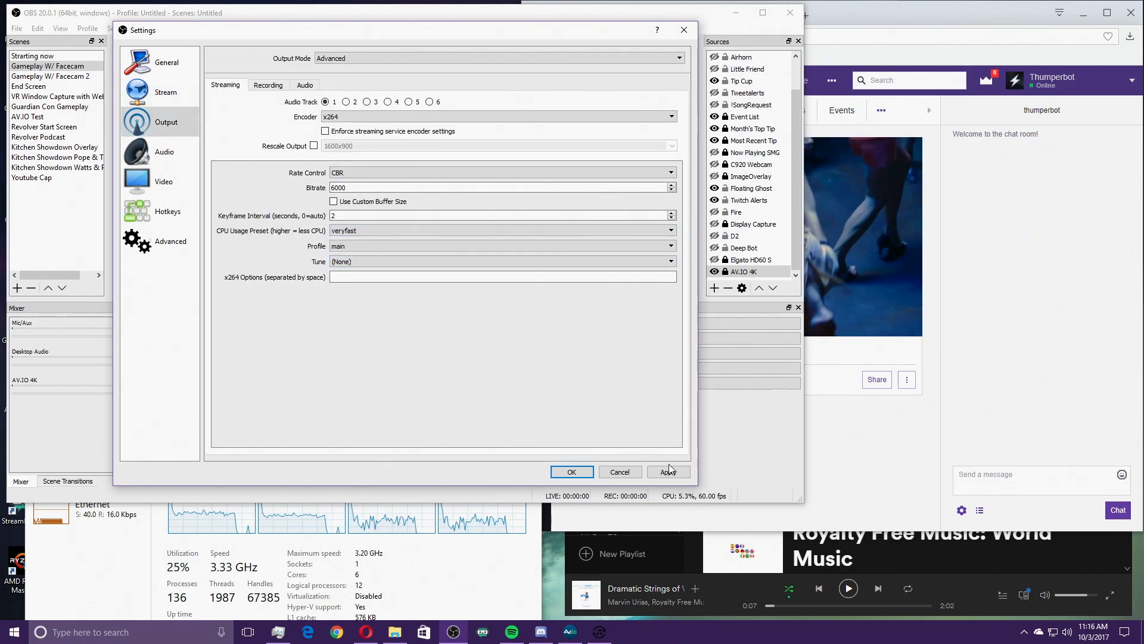
left_click(592, 474)
- Start a test stream with the veryfast CPU usage preset and shrink the OBS window to uncover the Twitch player
left_click(896, 460)
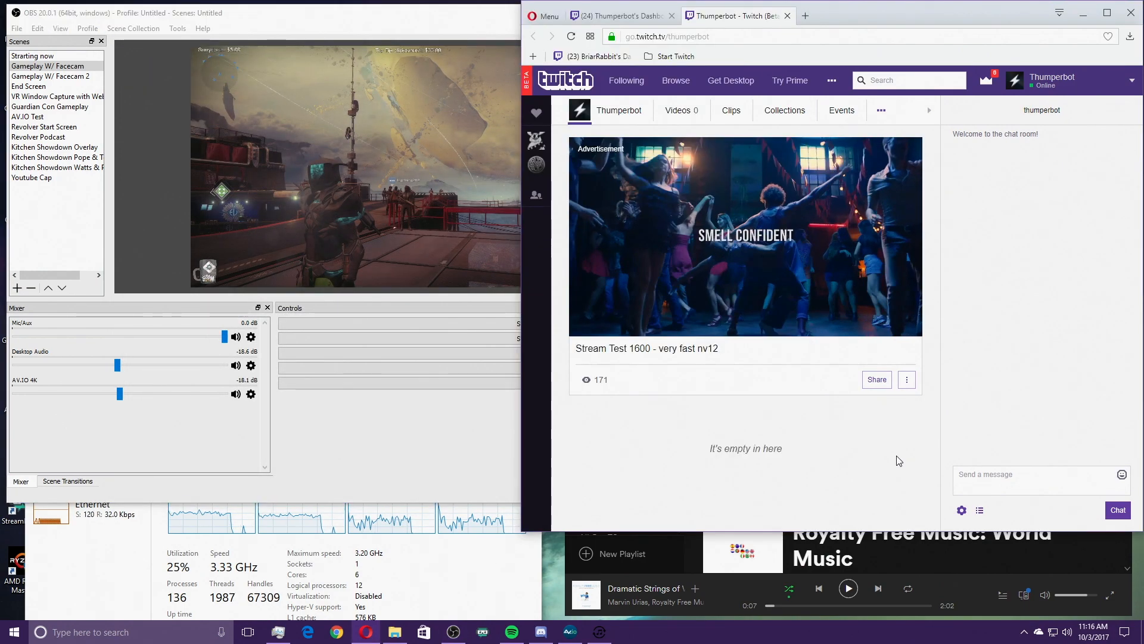
left_click(444, 430)
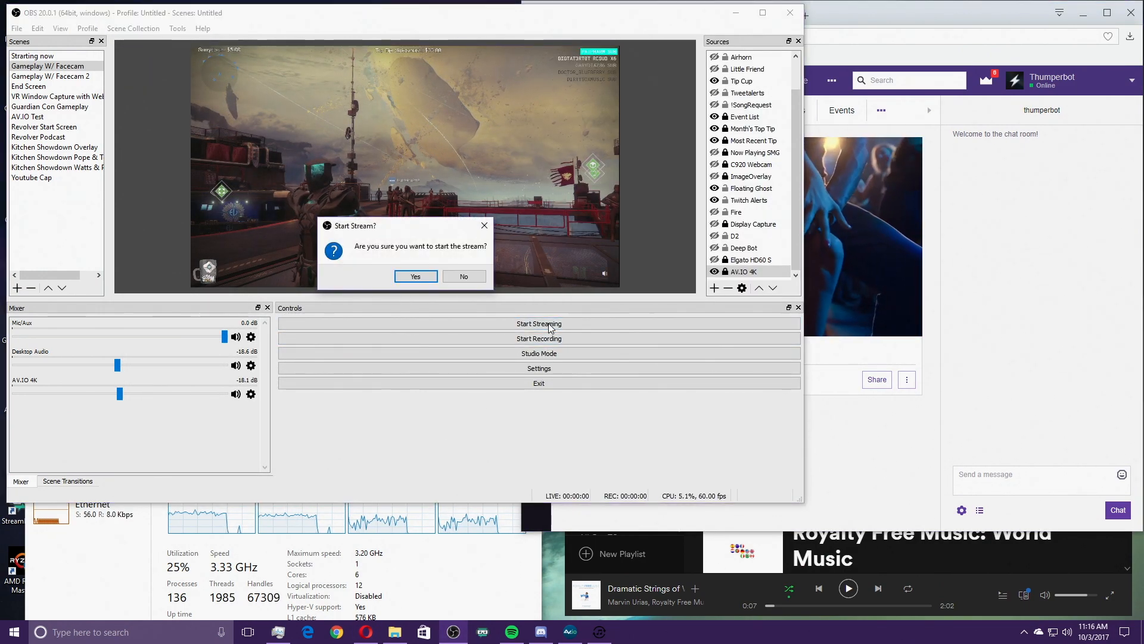
left_click(411, 276)
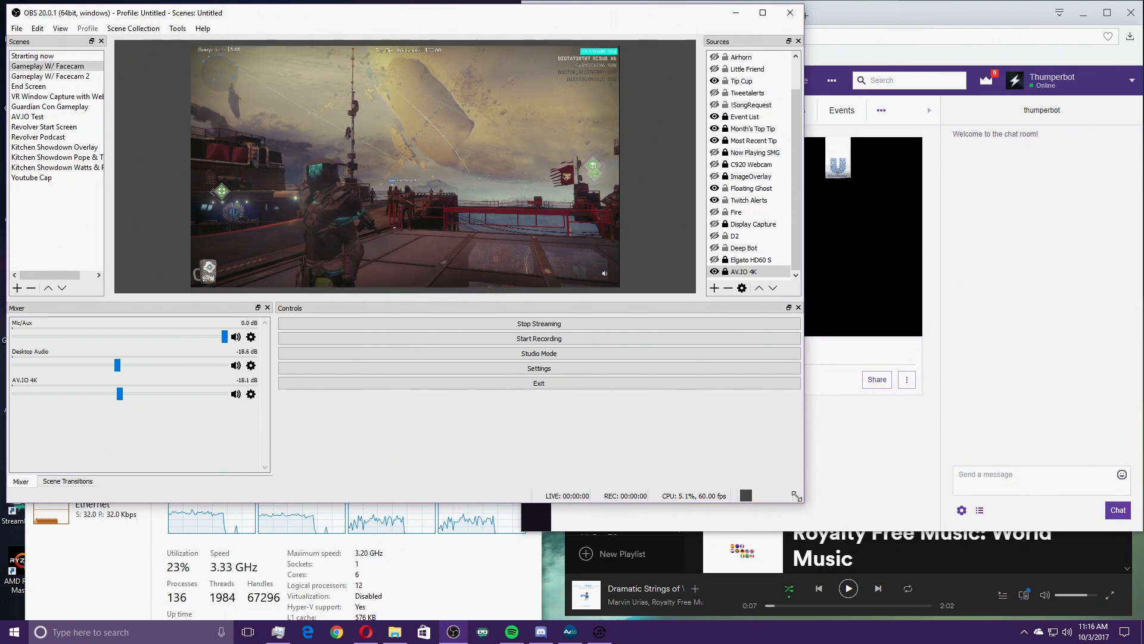
left_click_drag(801, 500, 538, 395)
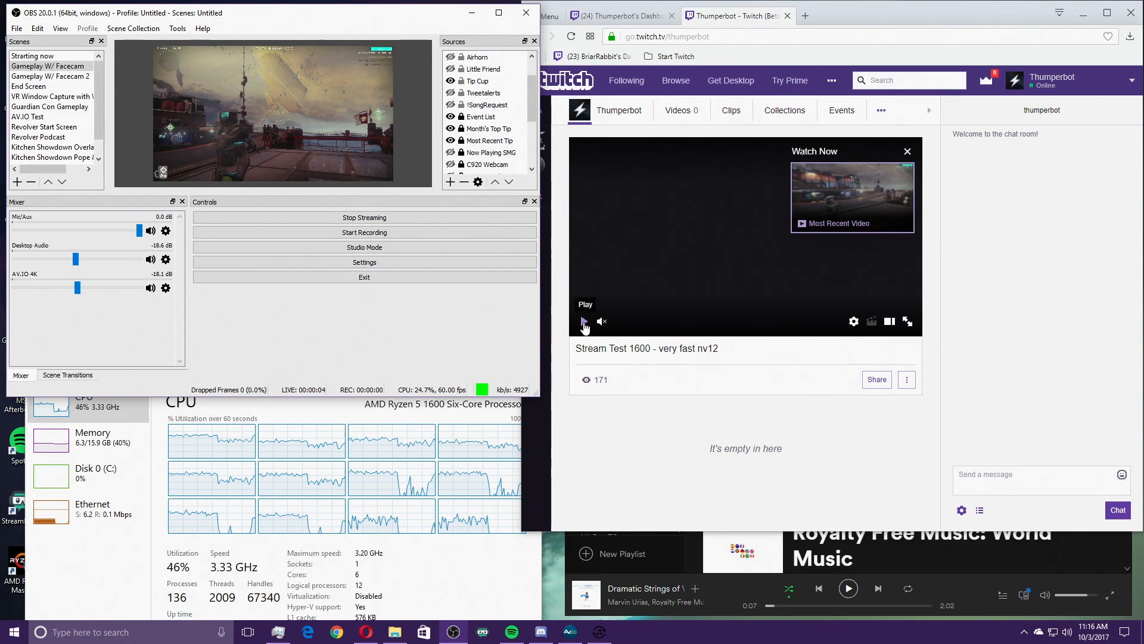
- Start playback in the Twitch channel player and return to the OBS window
left_click(585, 322)
left_click(585, 322)
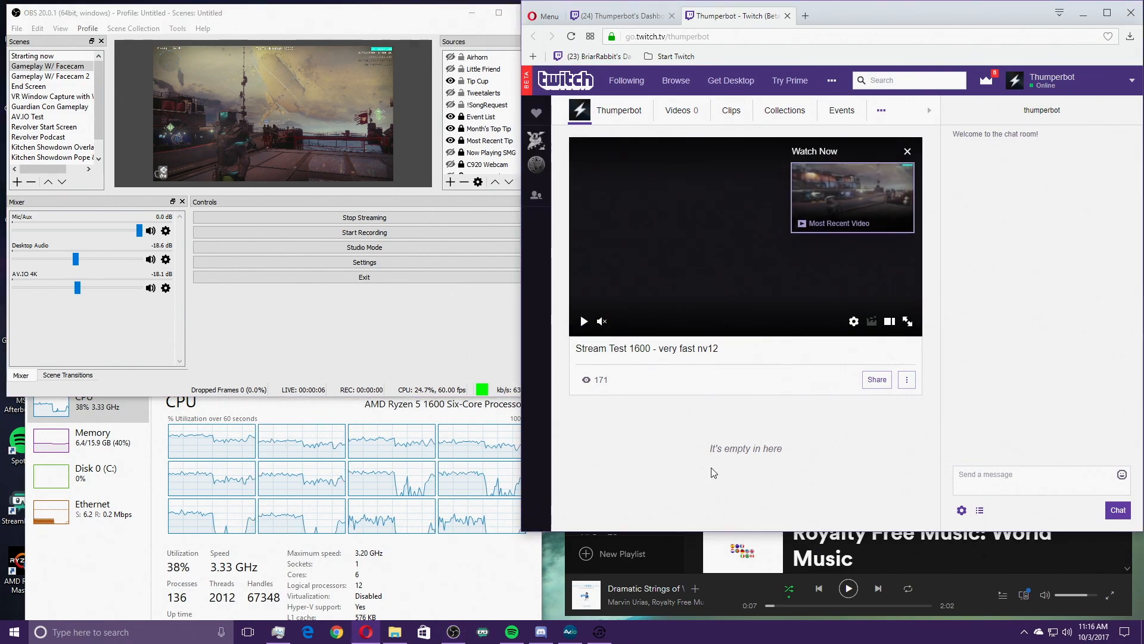
left_click(482, 341)
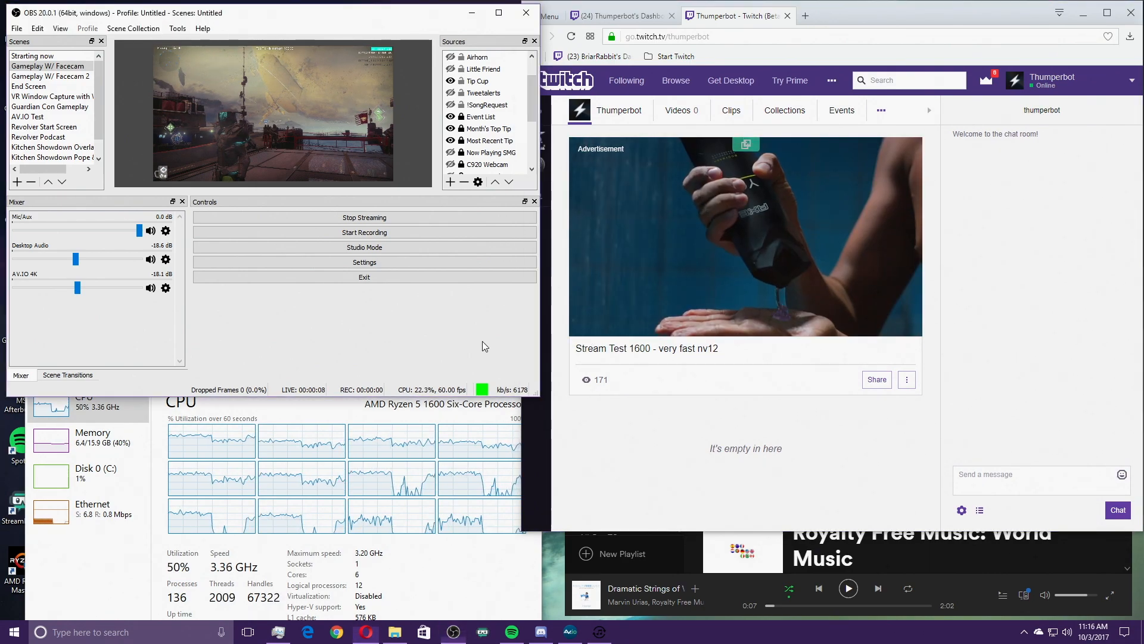
- Widen the OBS window and compare its CPU reading with the processor graphs in Task Manager
left_click_drag(539, 396, 934, 411)
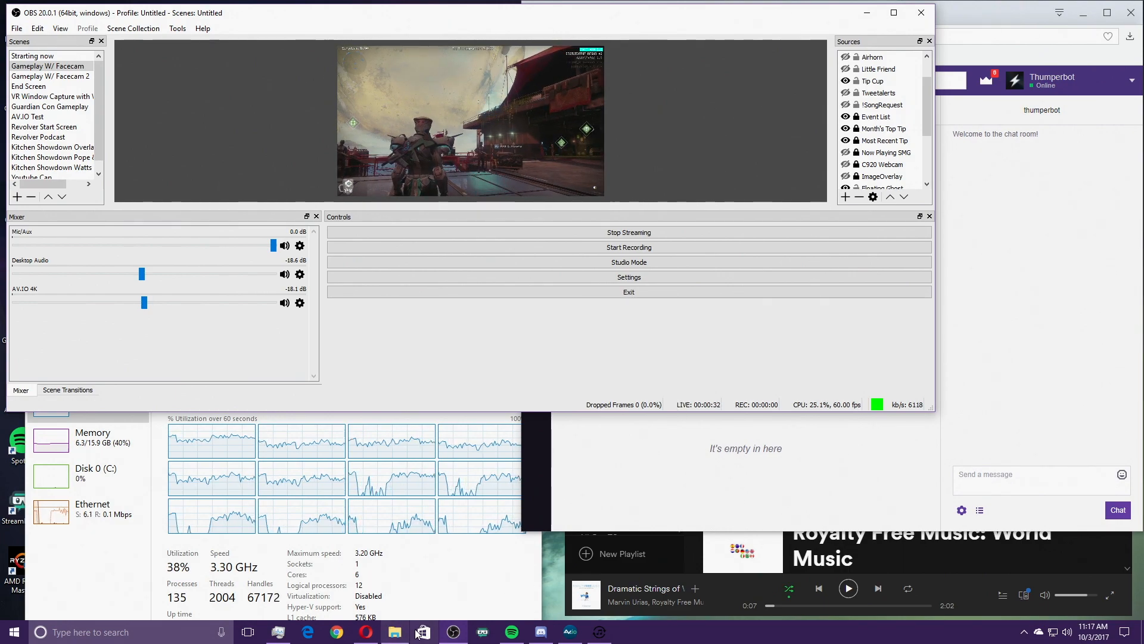
left_click(376, 580)
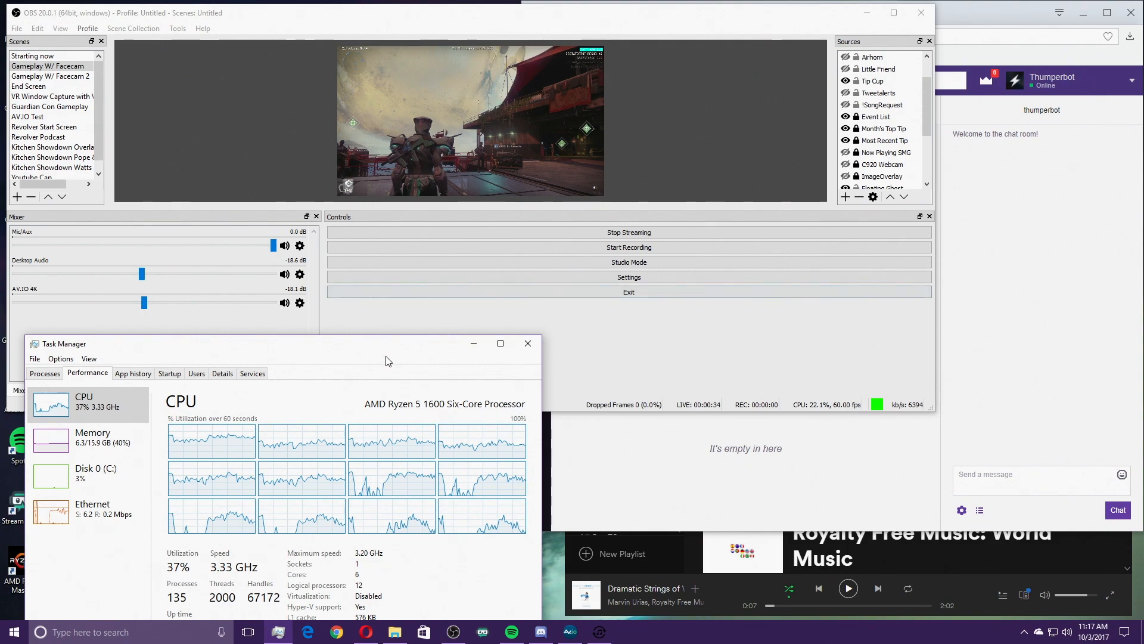
left_click(681, 329)
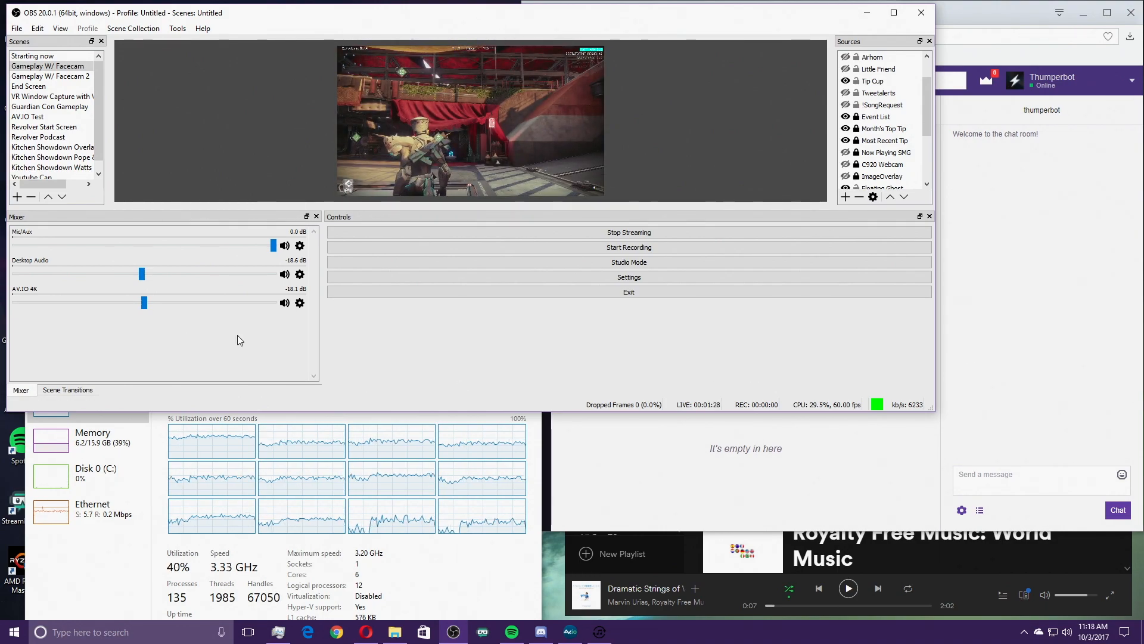
- Resize OBS to fit beside the Twitch page and play the live stream for a picture quality comparison
left_click_drag(933, 410, 515, 553)
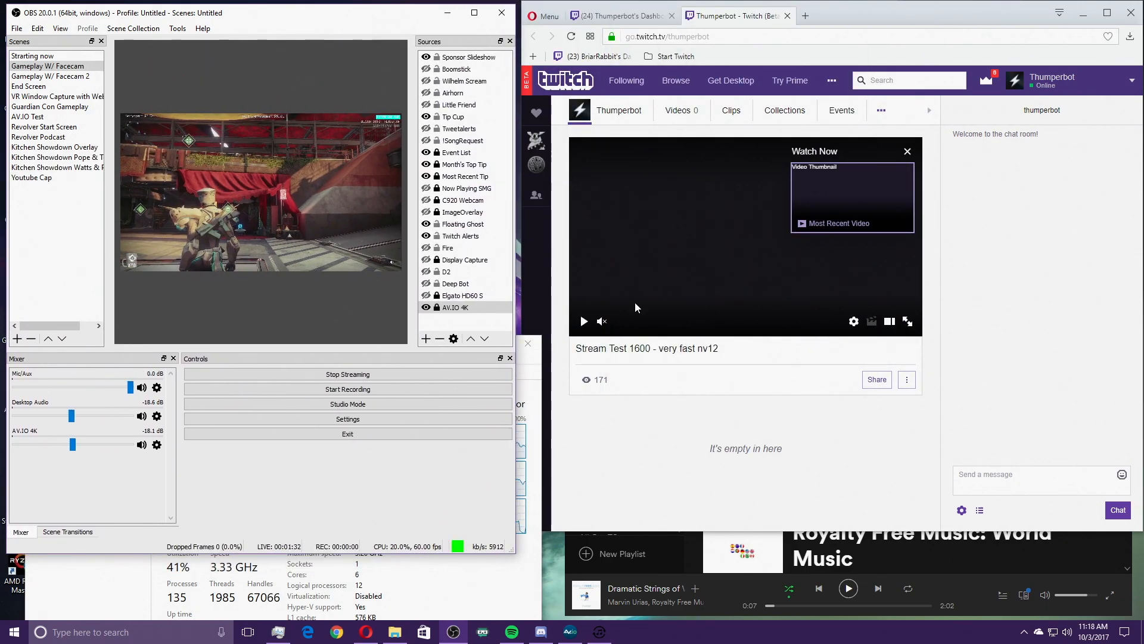
left_click(584, 321)
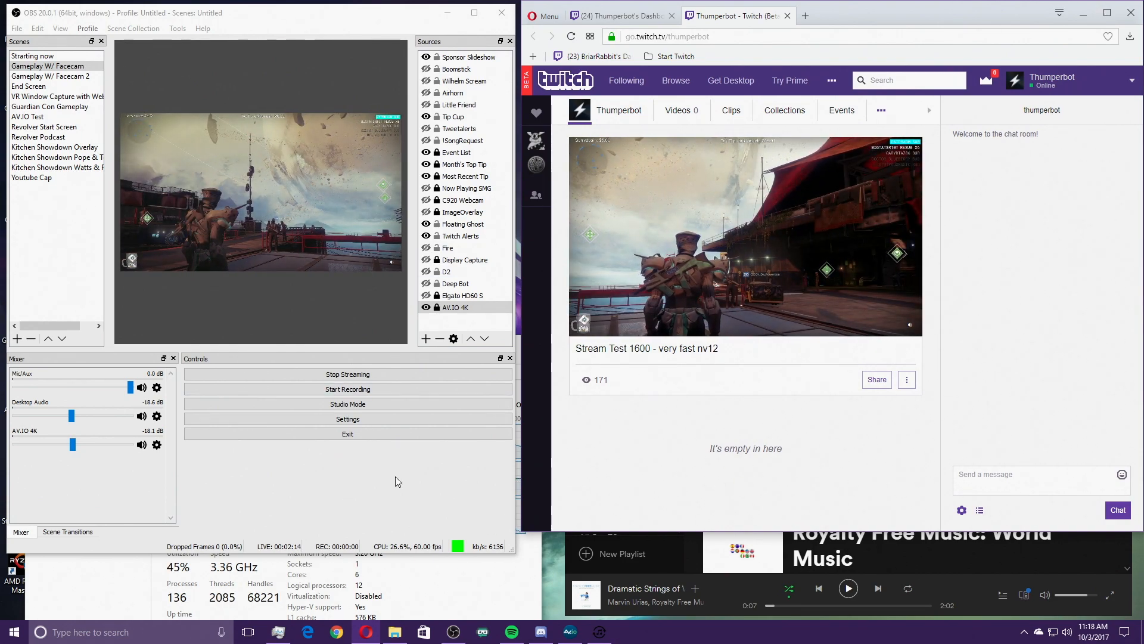
- Close the settings without changes and stop the test stream that uses the veryfast preset
left_click(358, 423)
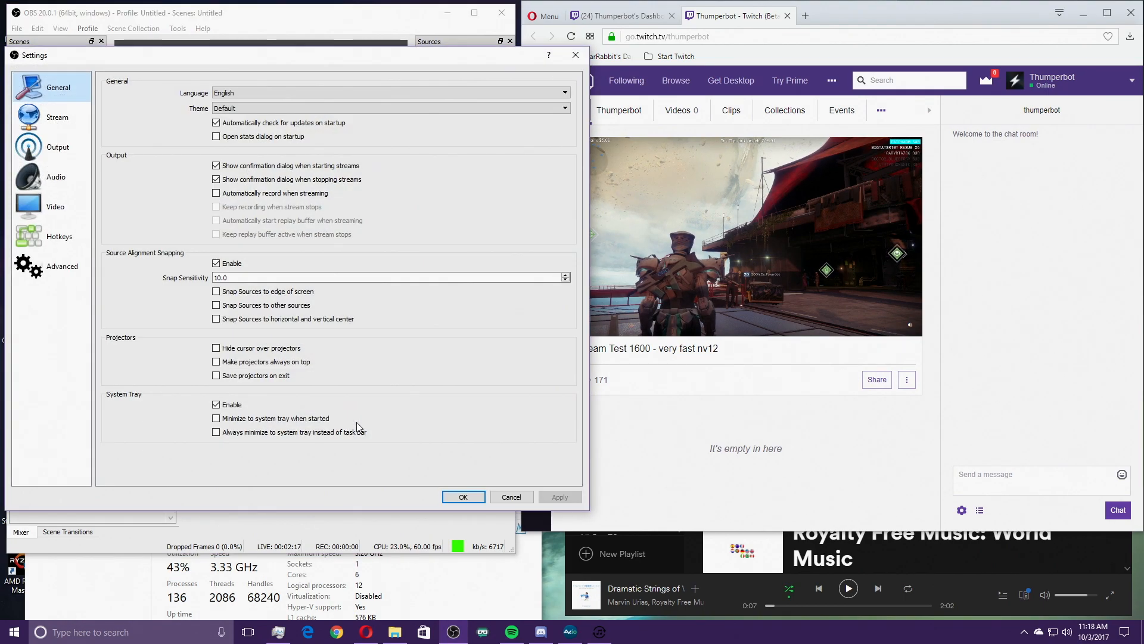
left_click(508, 500)
left_click(370, 374)
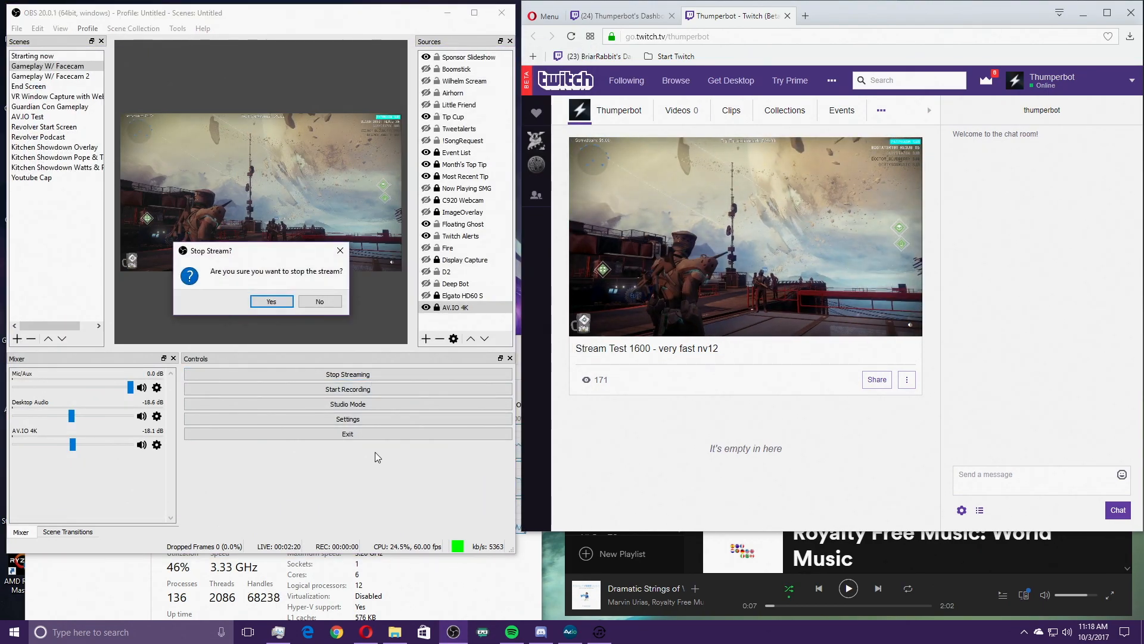
left_click(281, 302)
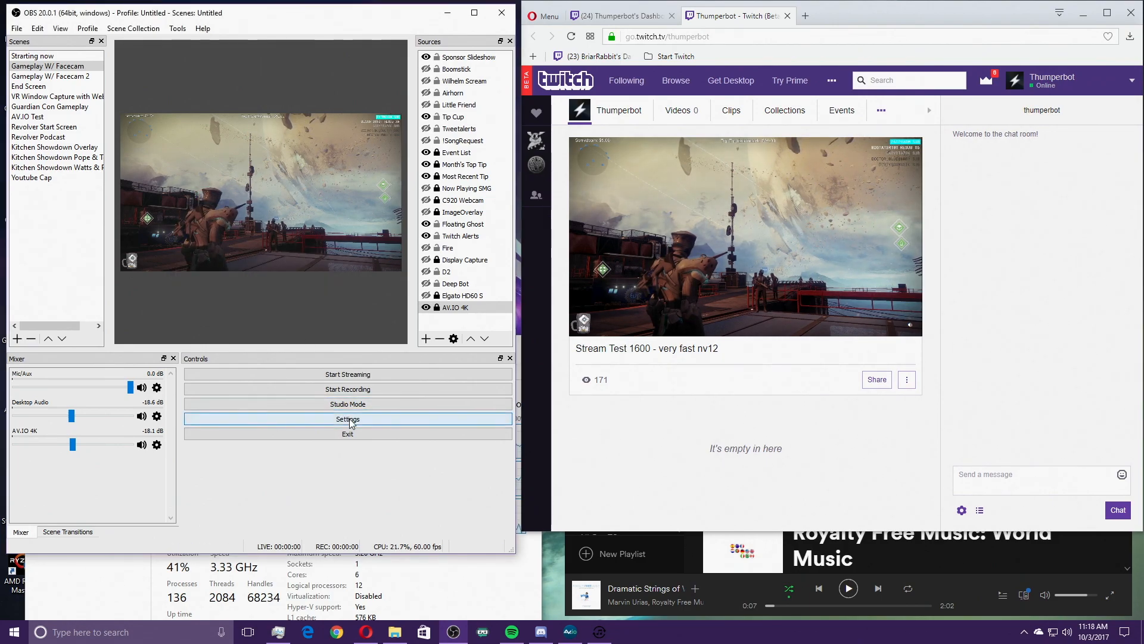
- Open the OBS settings, move the dialog clear of the scene list and review the video and output settings
left_click(351, 420)
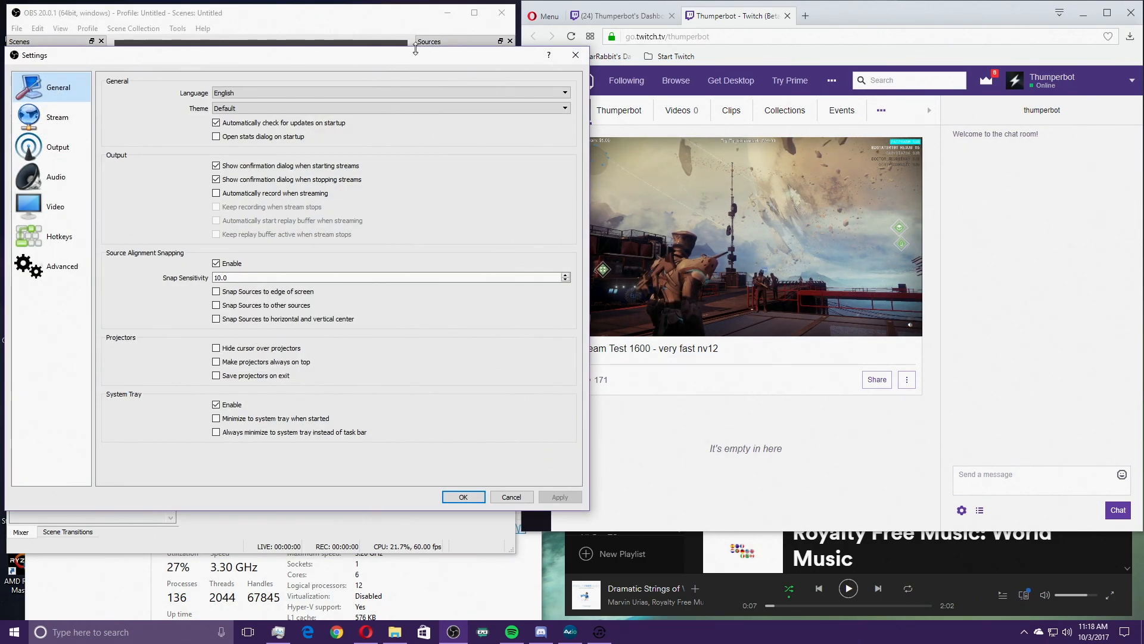
left_click_drag(425, 55, 758, 55)
left_click(402, 216)
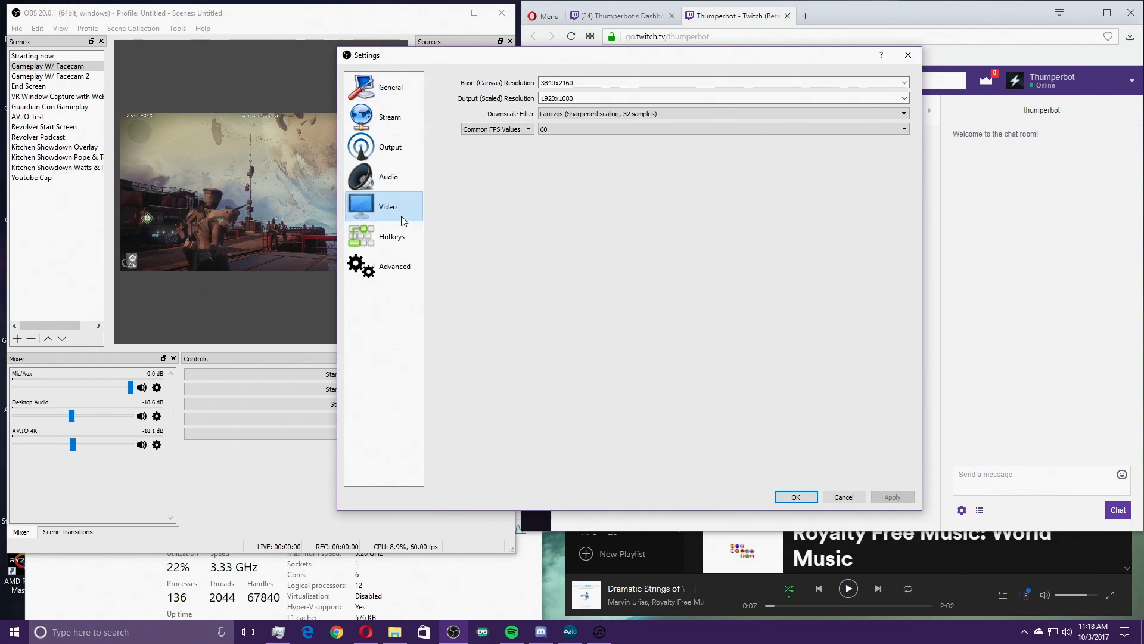
left_click(384, 147)
- Set the video color format to RGB in the advanced settings, then apply the change and close the settings
left_click(396, 265)
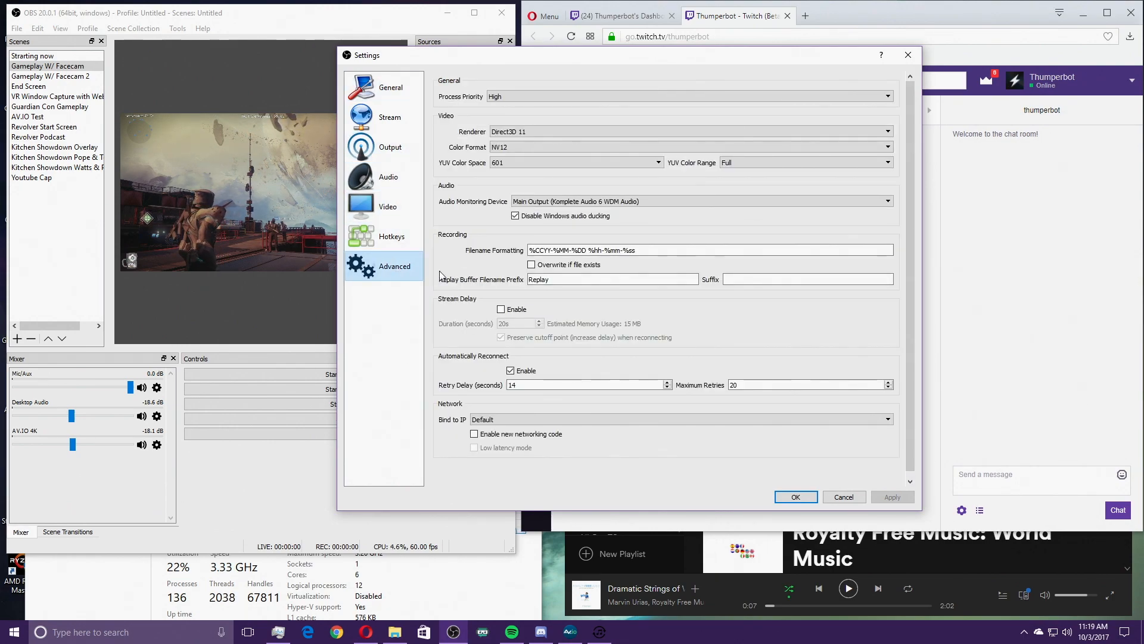
left_click(891, 149)
left_click(689, 184)
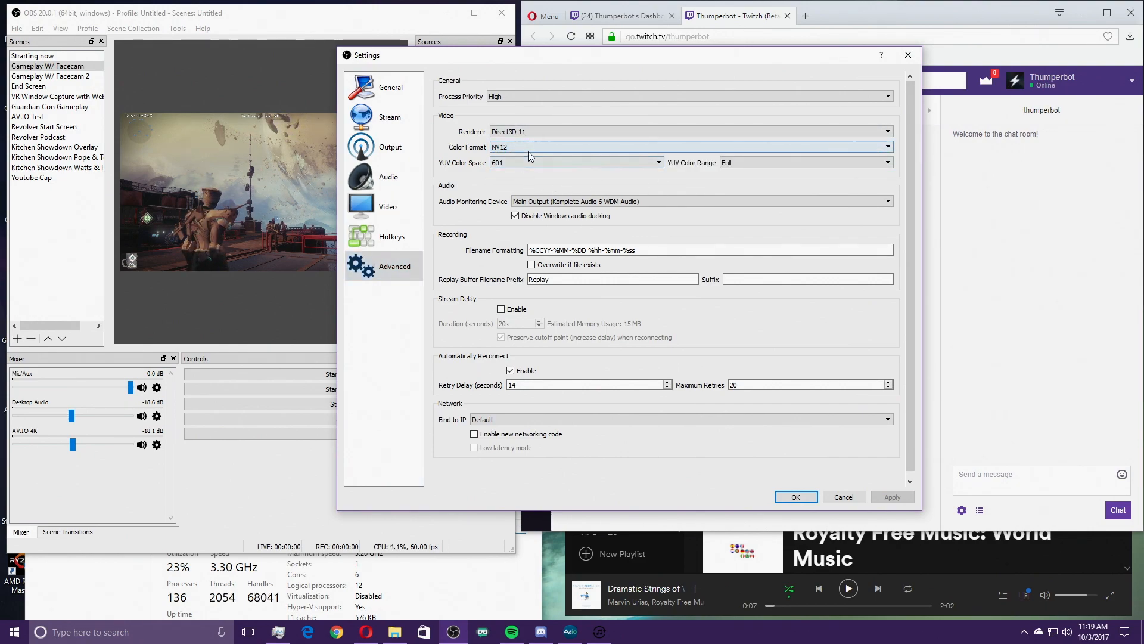
left_click(727, 146)
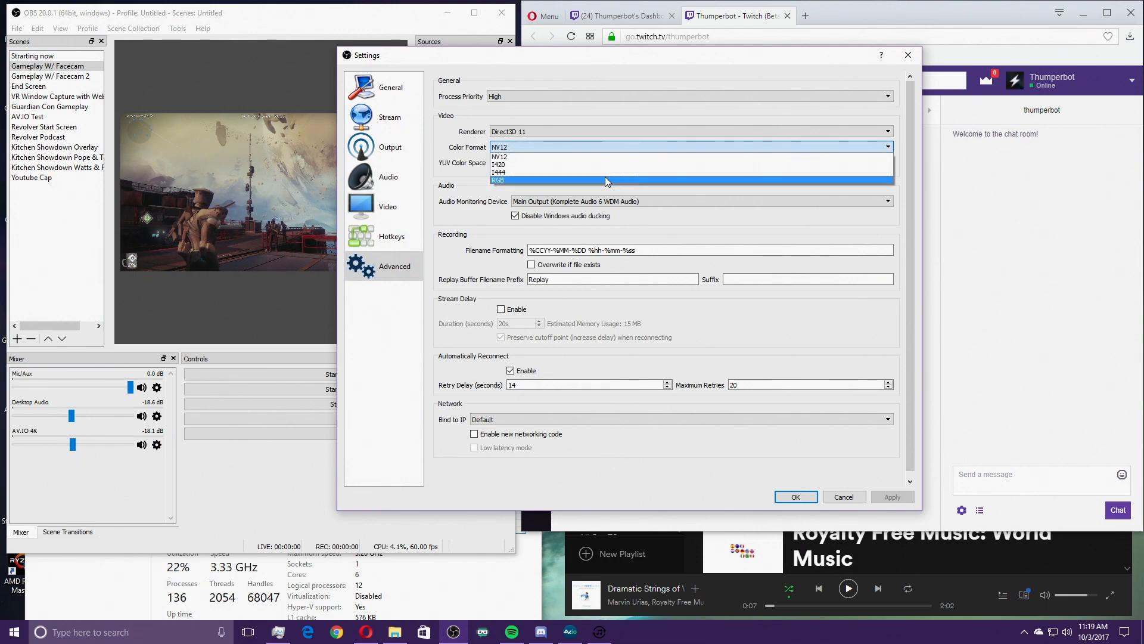
left_click(606, 177)
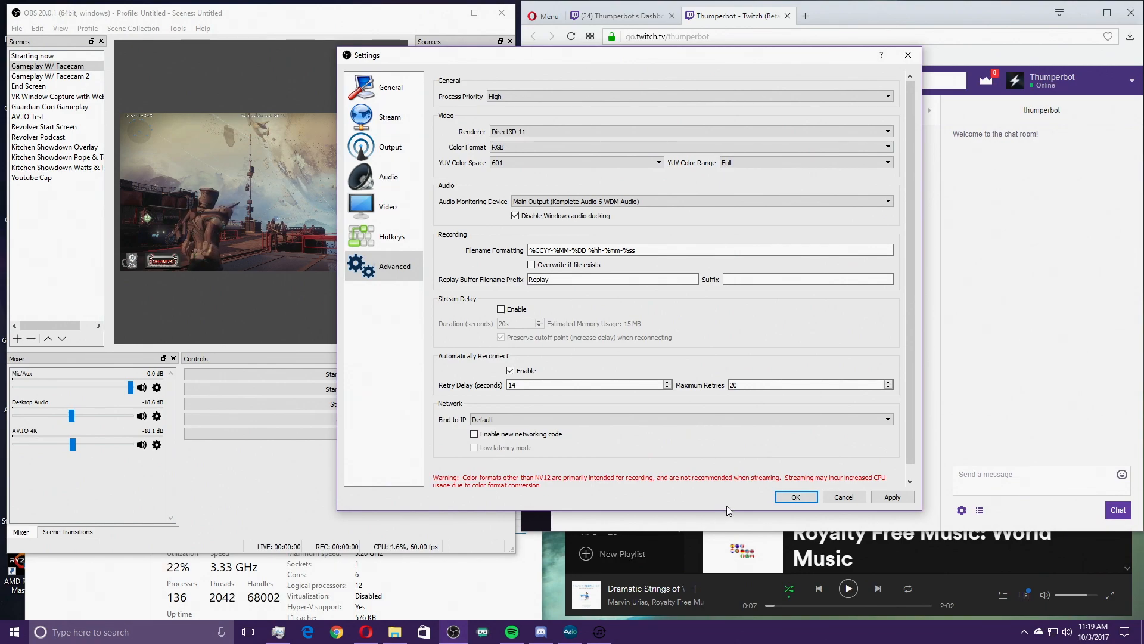
scroll(514, 475, "down", 1)
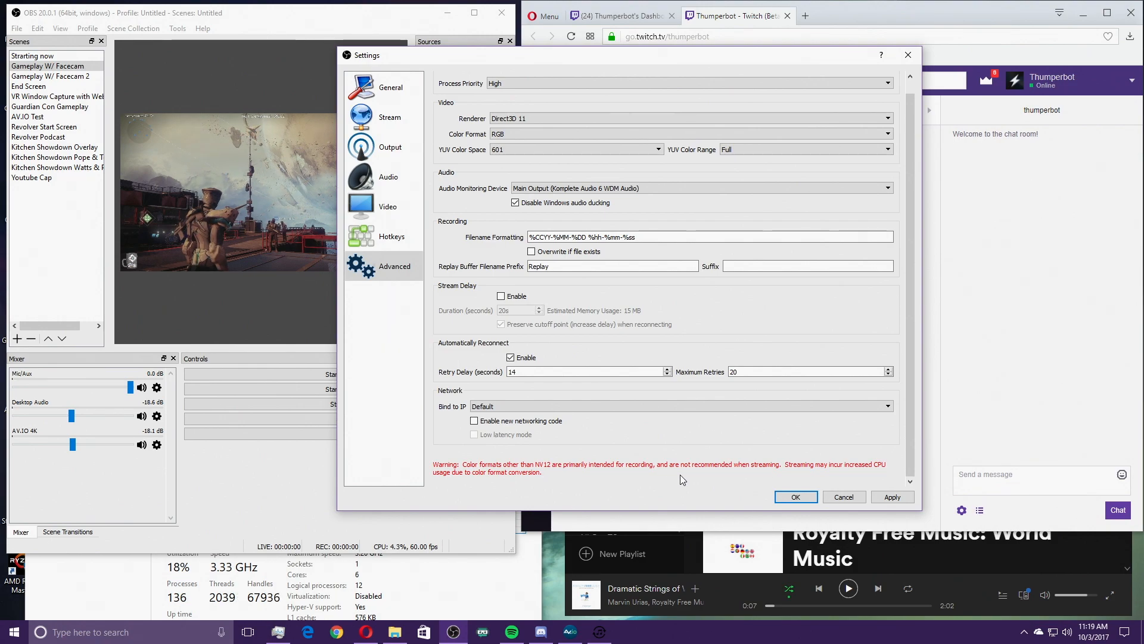
left_click(892, 496)
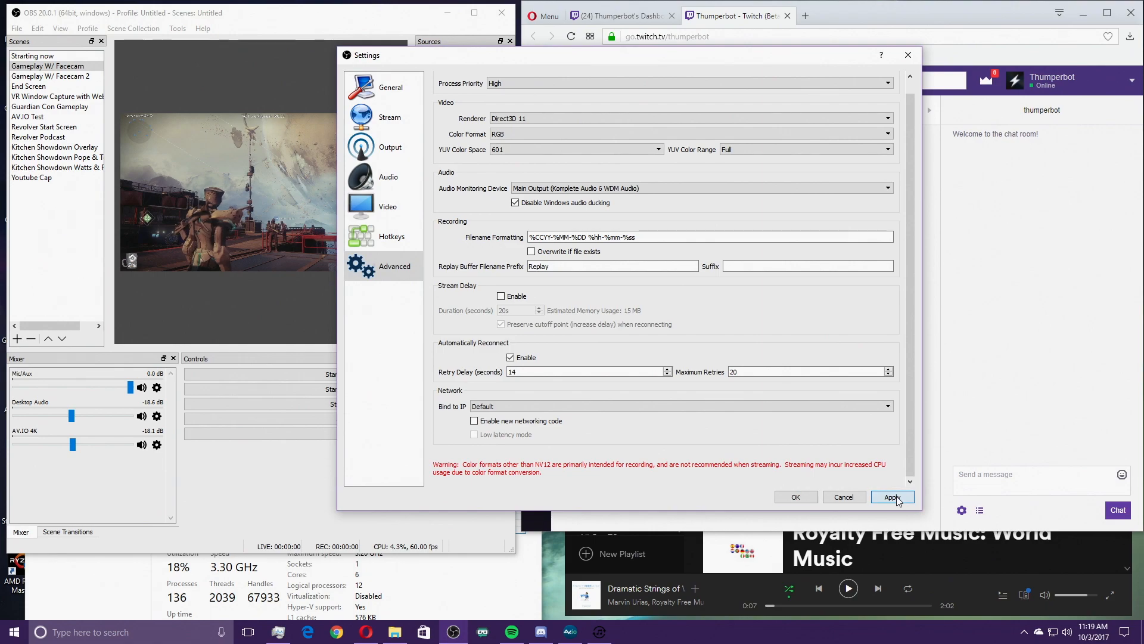
left_click(795, 498)
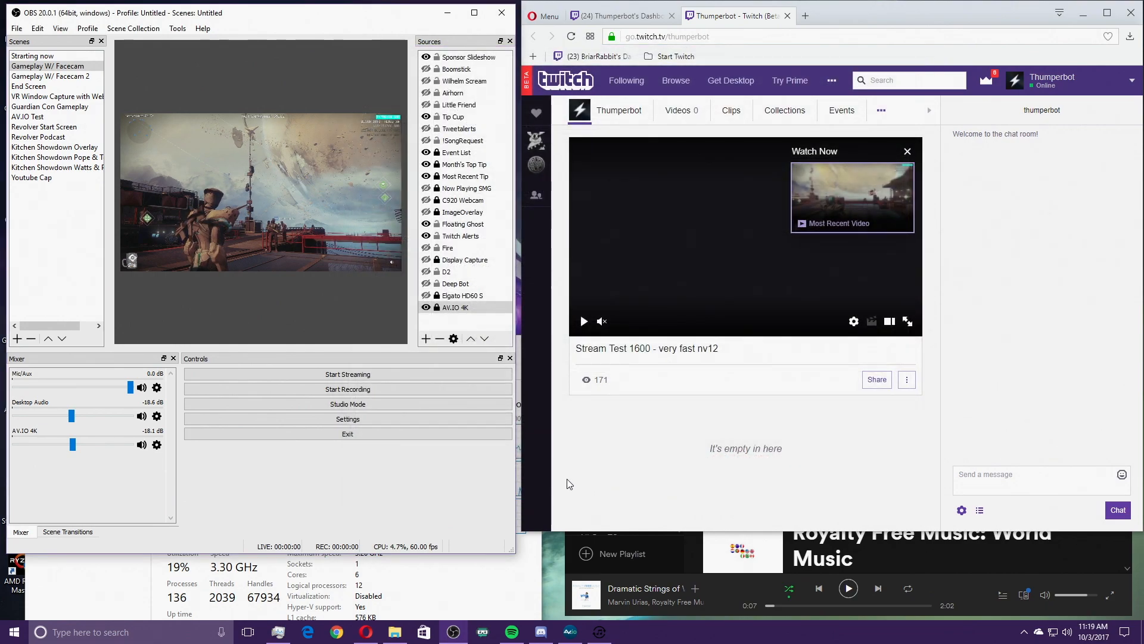
- Run a test stream with the RGB color format to check the encoding load, then stop it
left_click(385, 376)
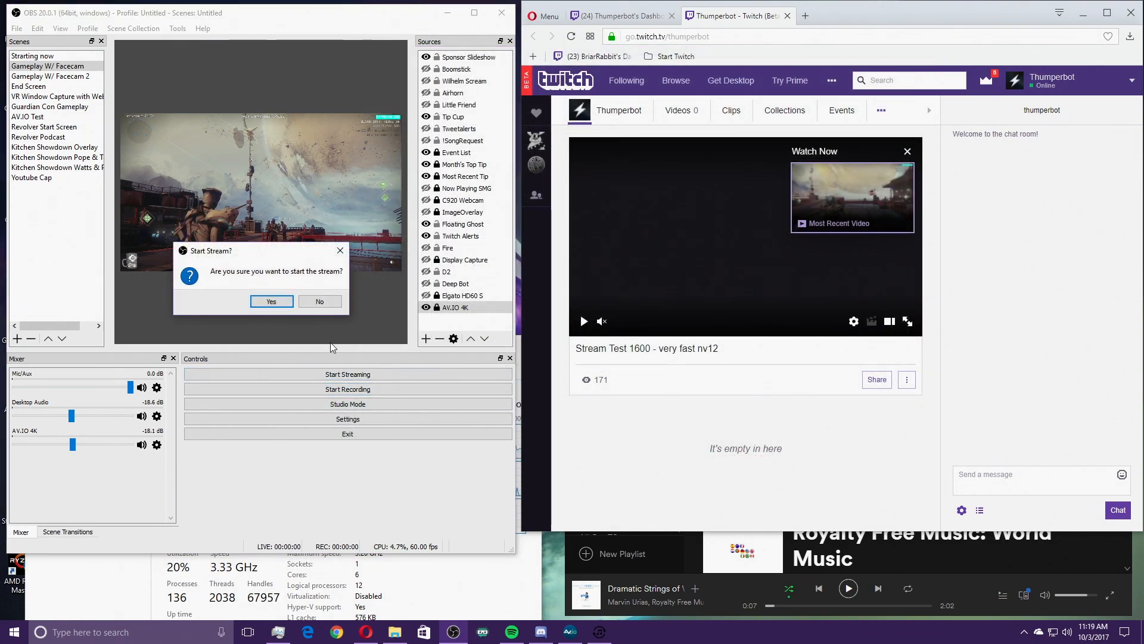
left_click(269, 305)
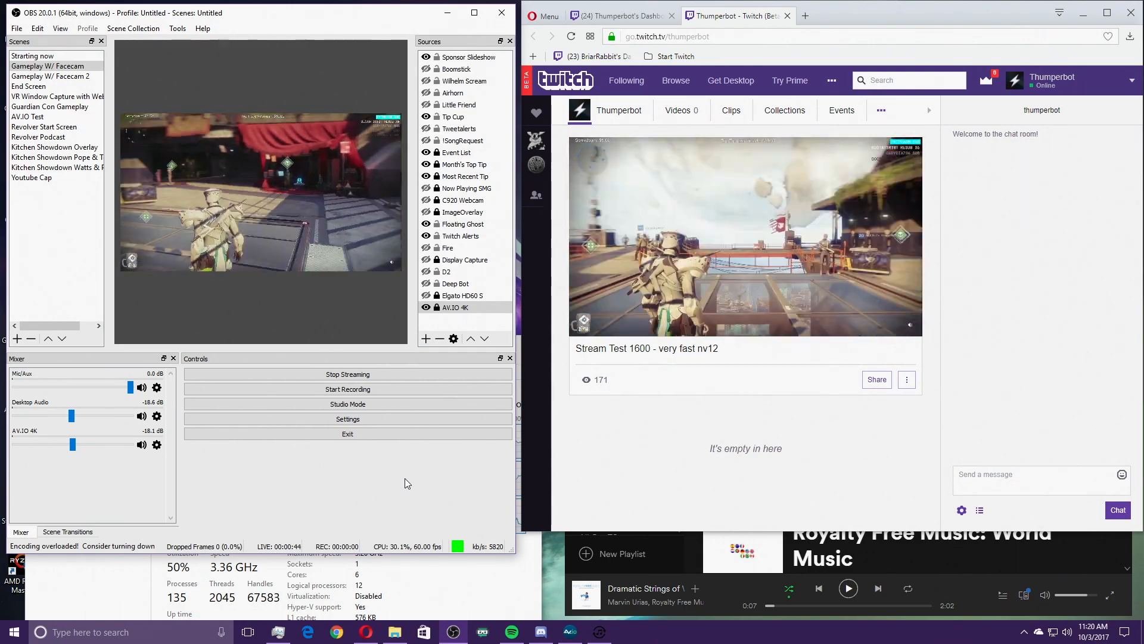
left_click(369, 374)
key("Return")
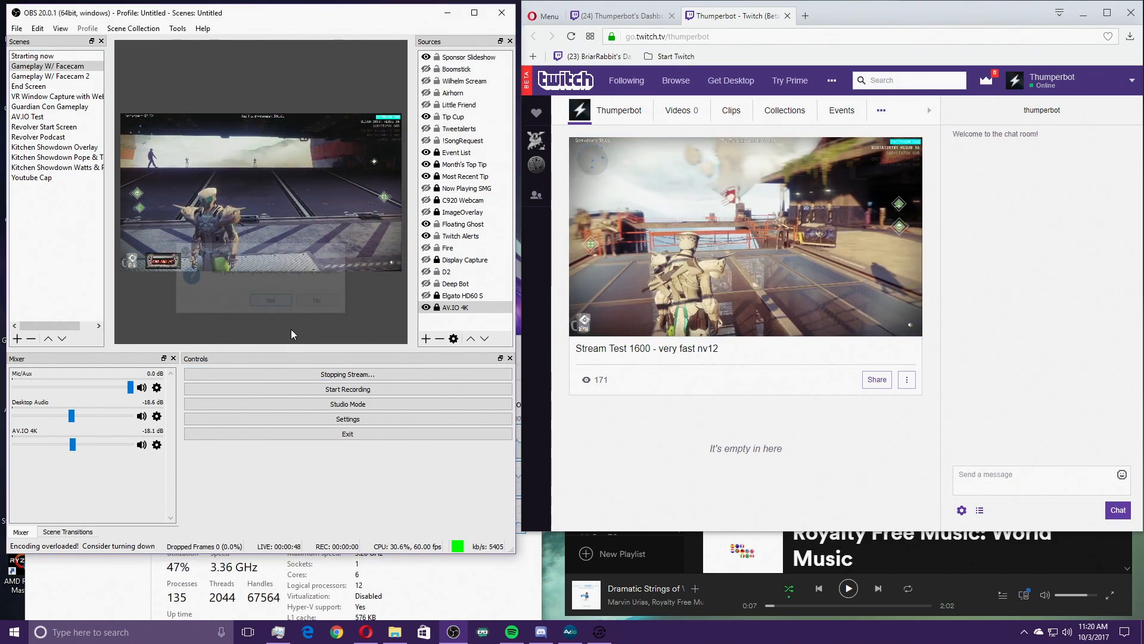
- Set the color format back to NV12 in the advanced settings, then apply the change and close the settings
left_click(384, 419)
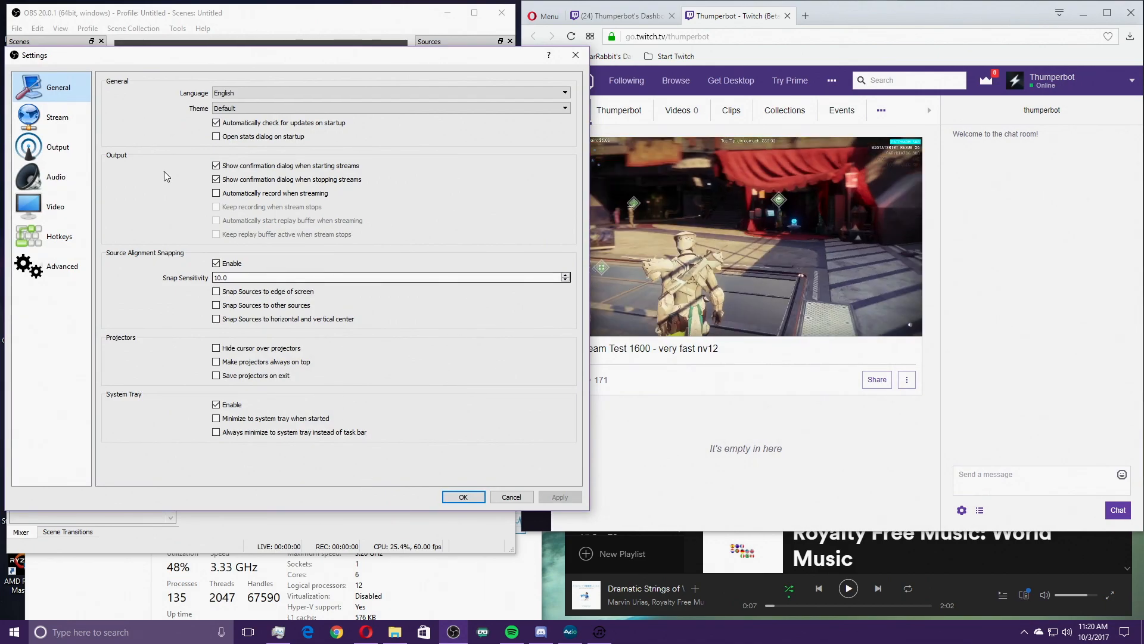
left_click(59, 256)
left_click(195, 148)
left_click(193, 157)
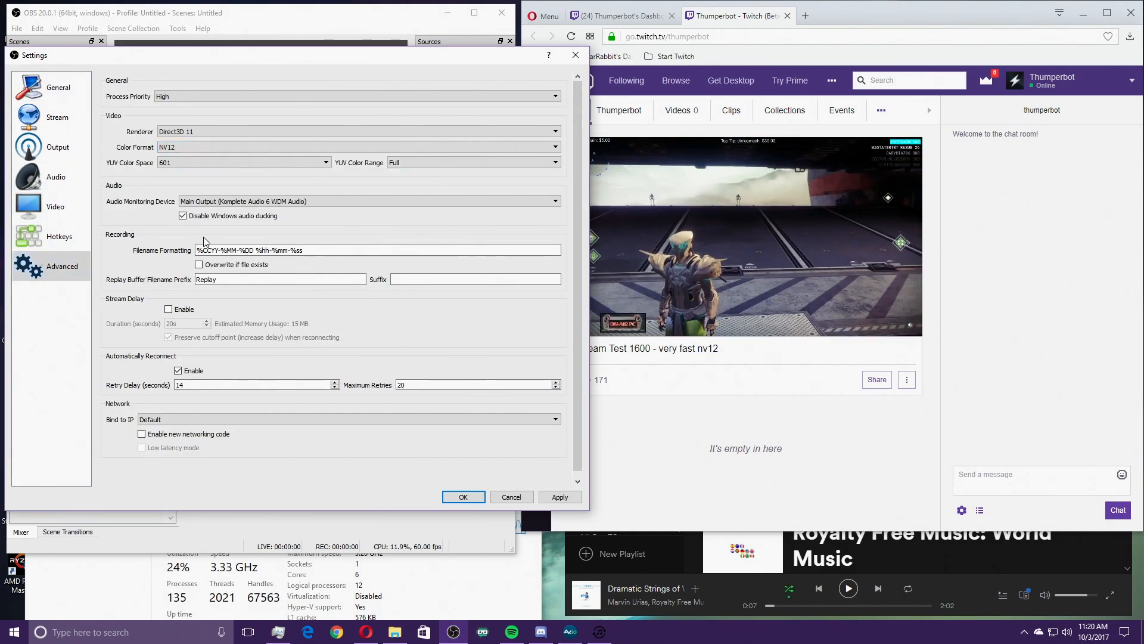
left_click(550, 495)
left_click(464, 497)
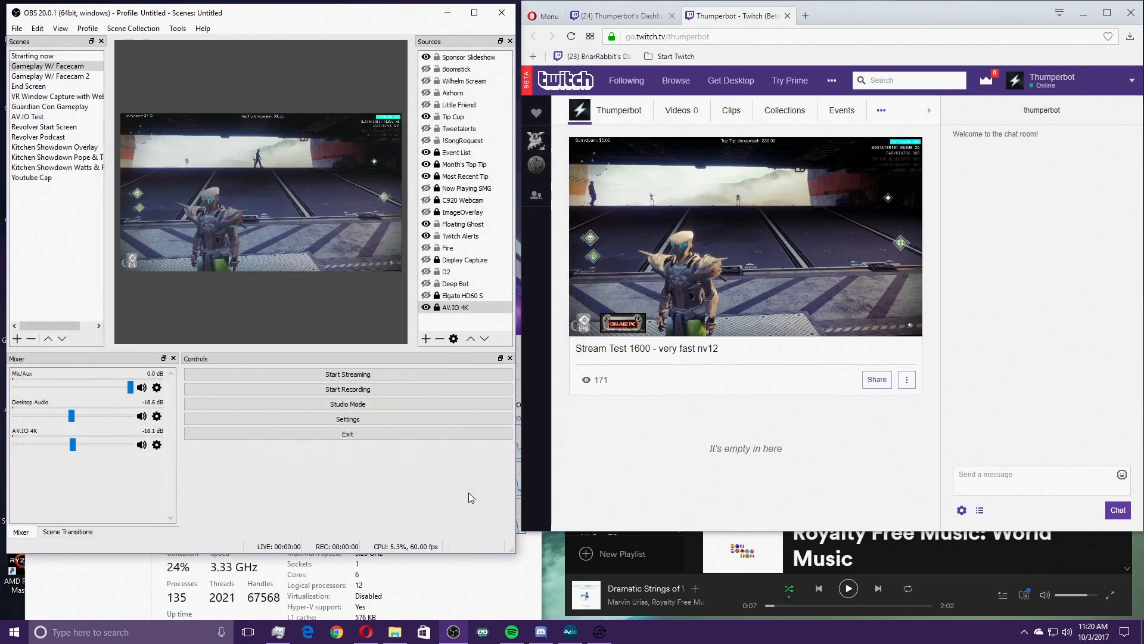
- Start a test stream with the NV12 format and widen the OBS window to compare its CPU reading with Task Manager
left_click(329, 374)
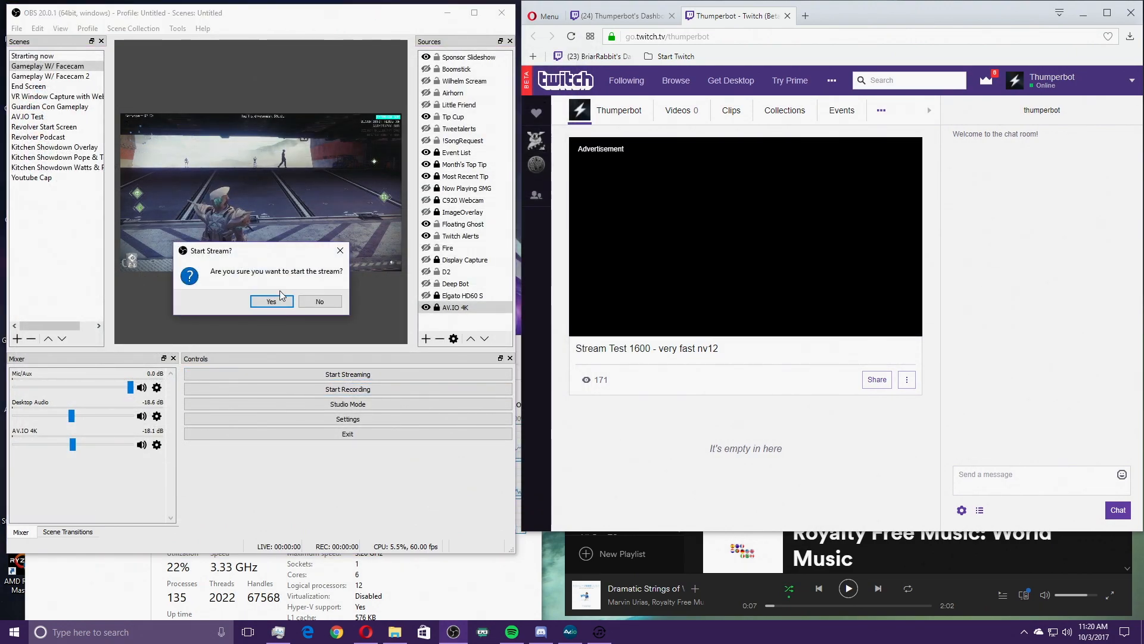
left_click(271, 302)
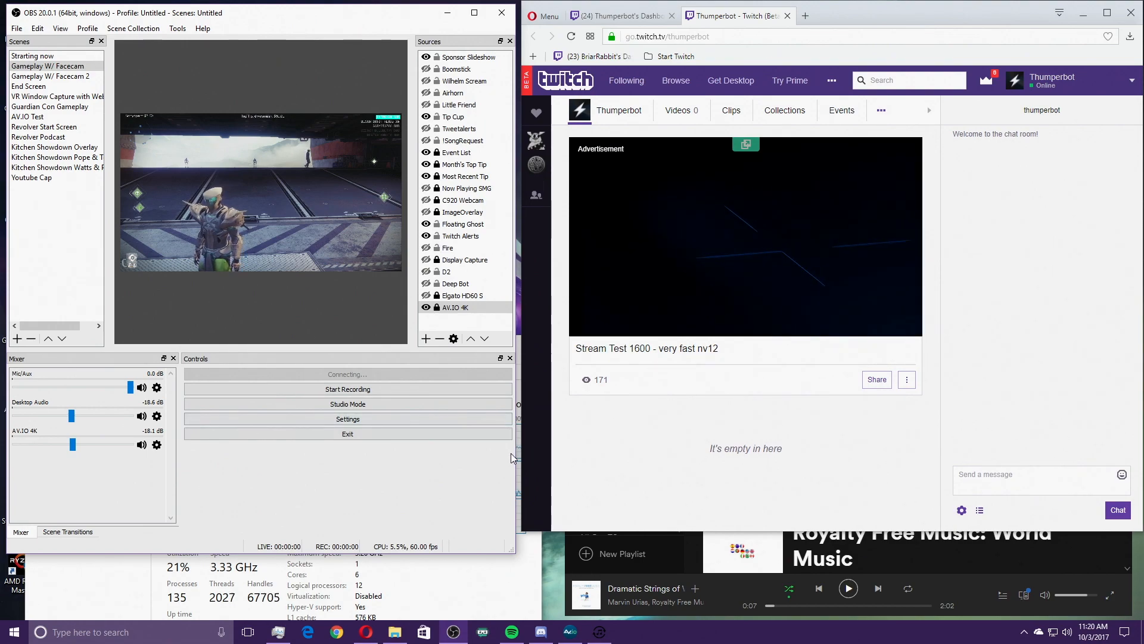
left_click_drag(514, 552, 930, 483)
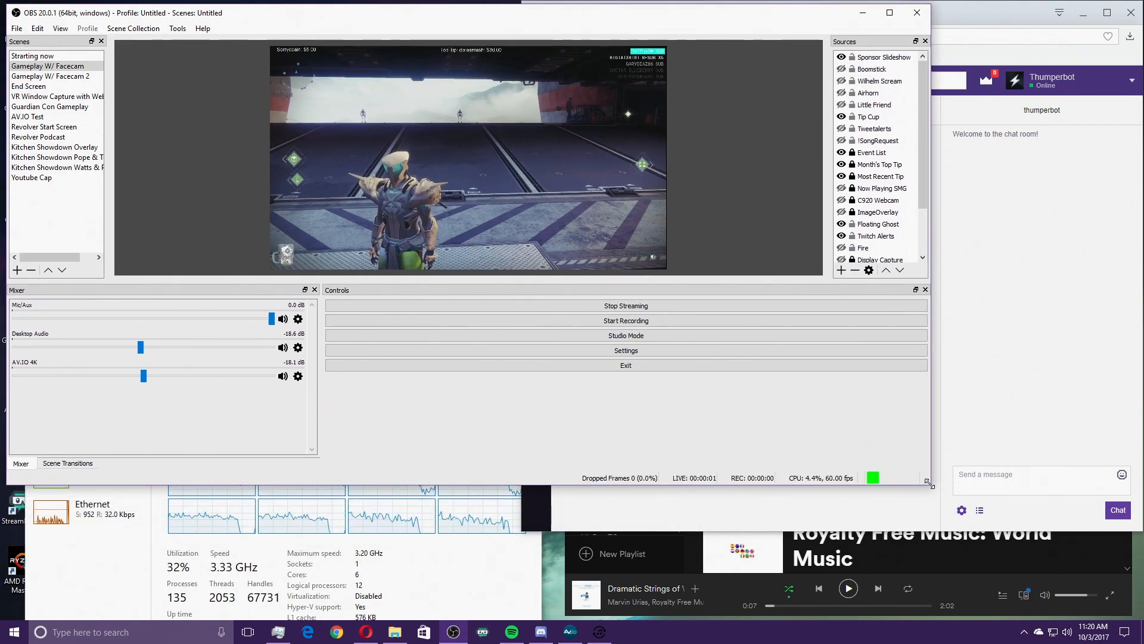
left_click(1024, 400)
left_click(426, 418)
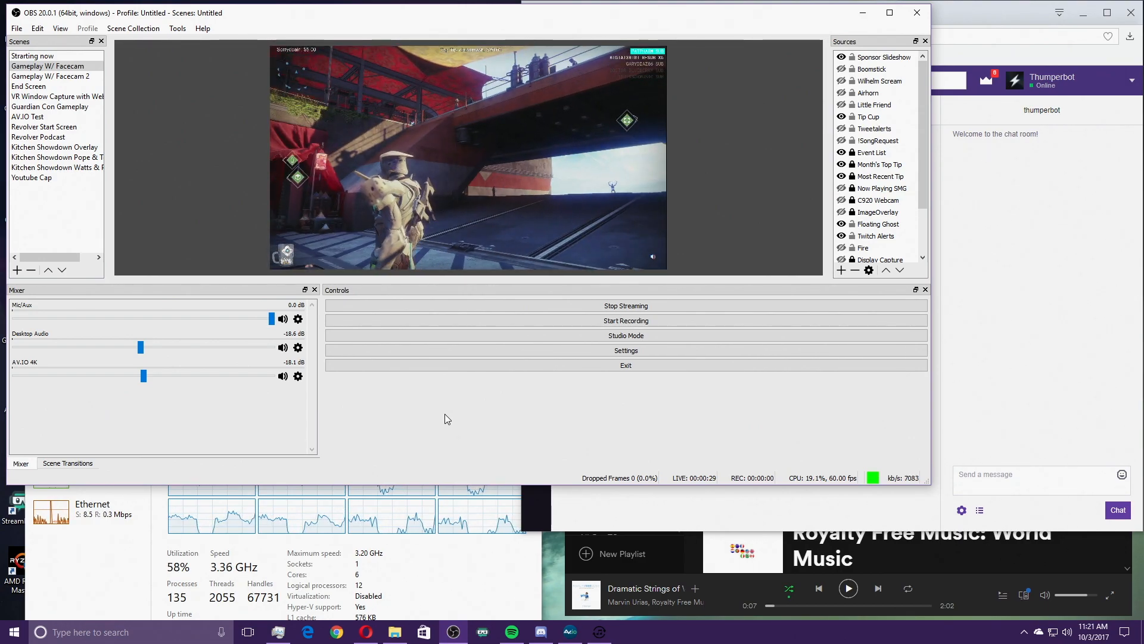
- Review the streaming output settings, color format and available CPU usage presets, then close the settings without changes
left_click(649, 352)
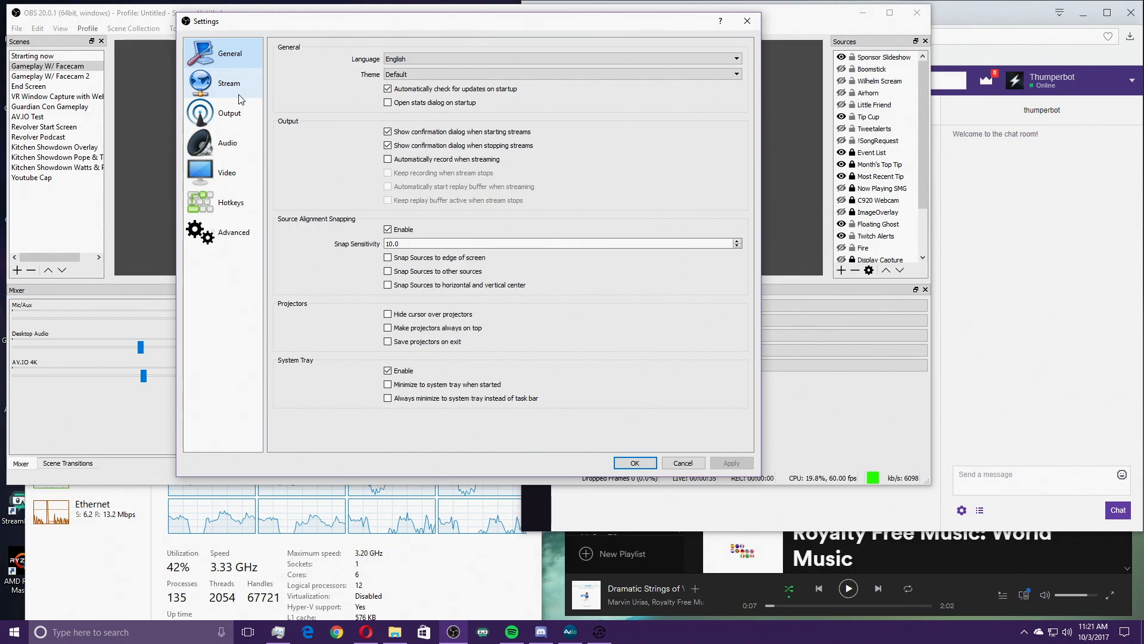
left_click(247, 120)
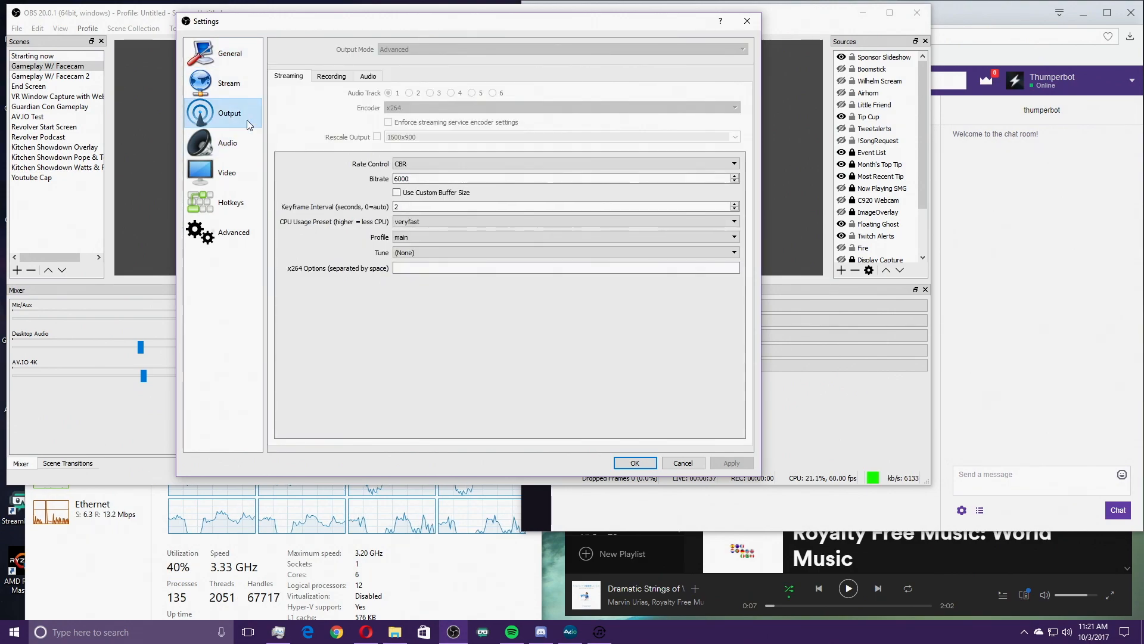
left_click(237, 236)
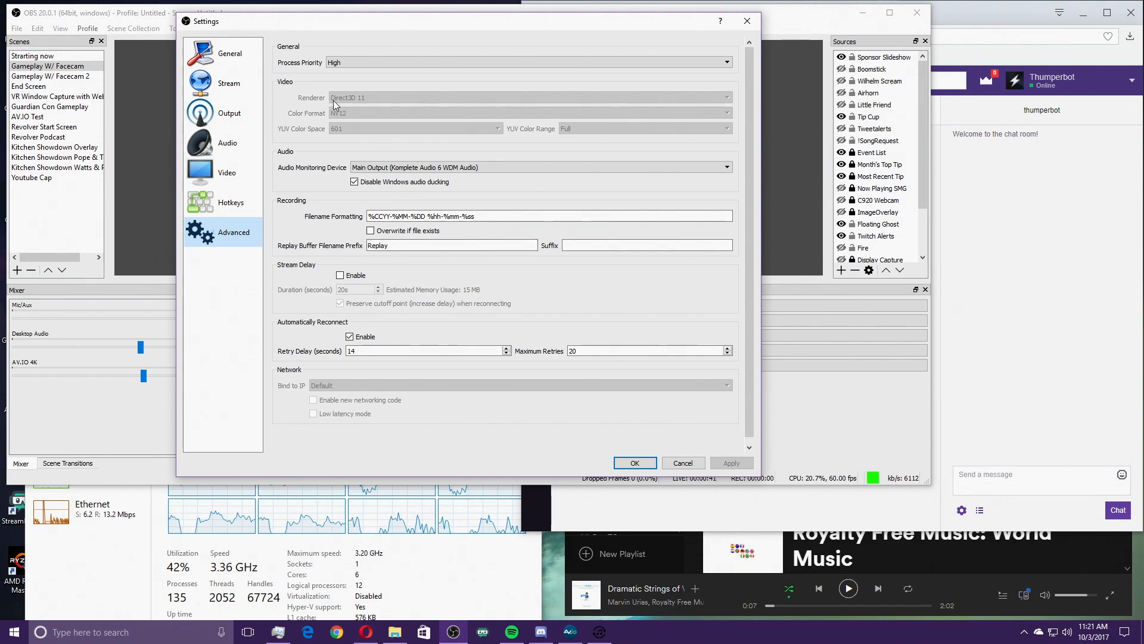
left_click(241, 119)
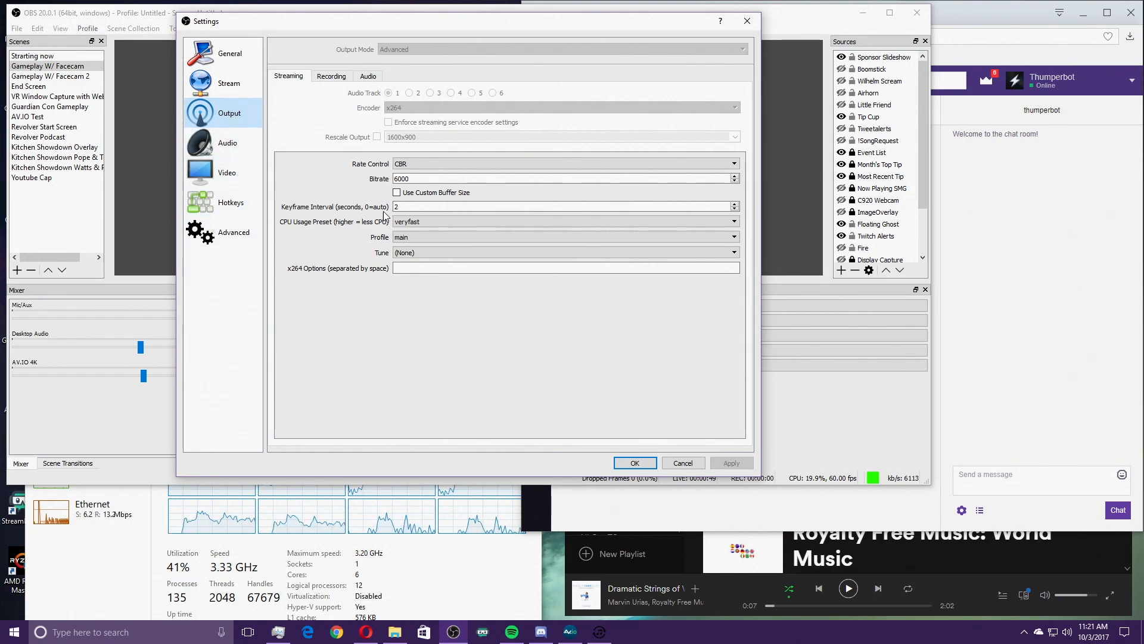
left_click(445, 225)
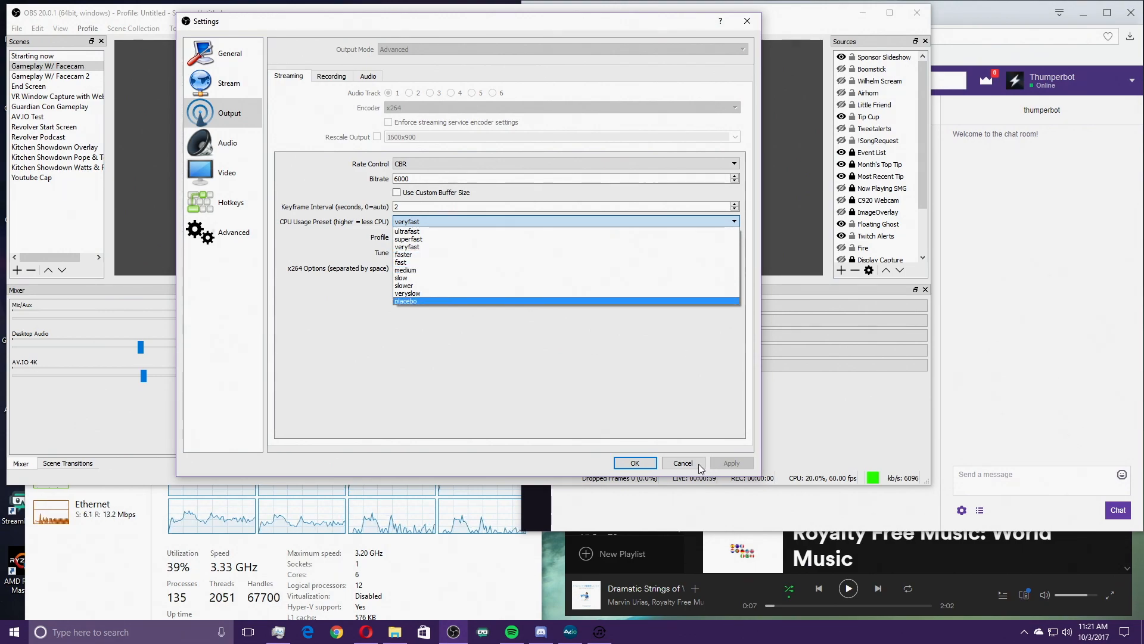
left_click(683, 463)
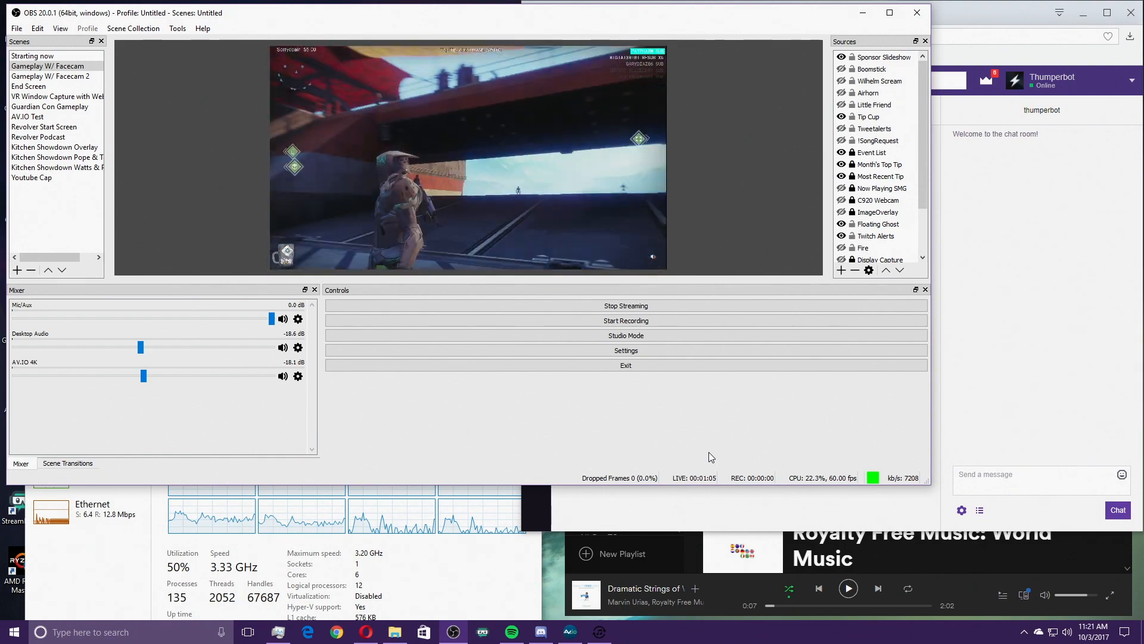
- Switch to the Twitch channel page in the browser and play the live NV12 test stream to check picture quality
key("alt+Tab")
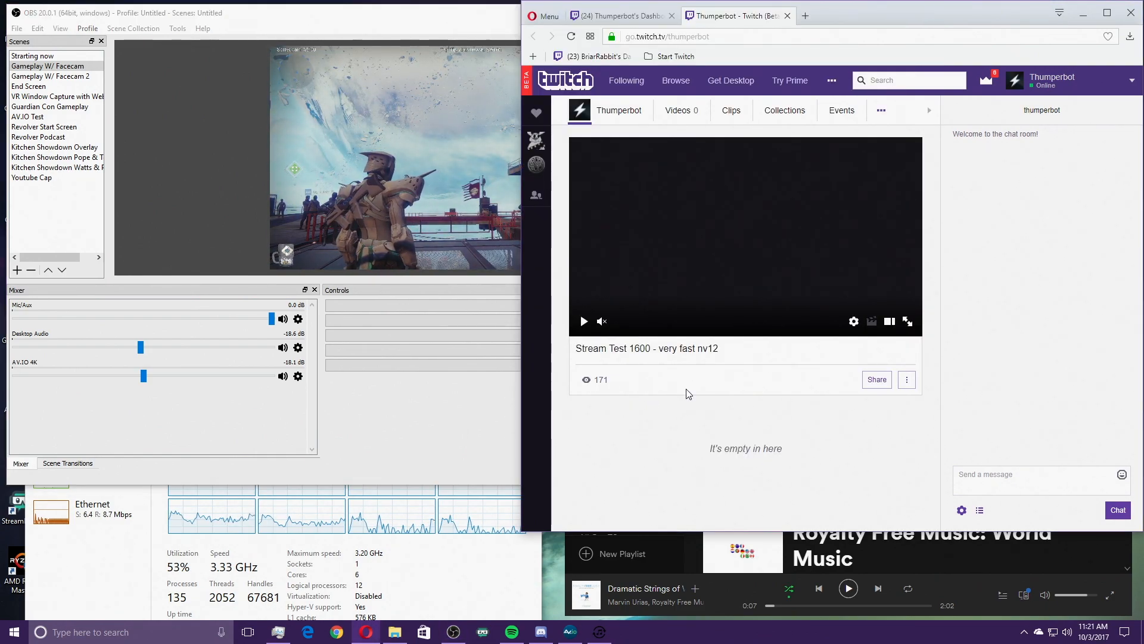
left_click(585, 321)
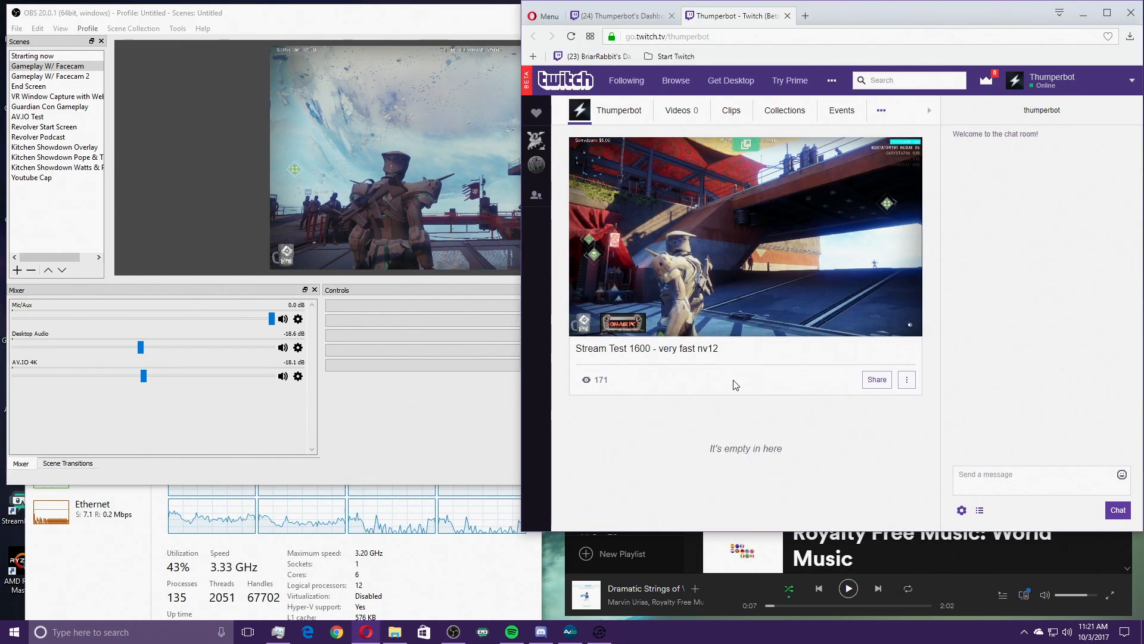